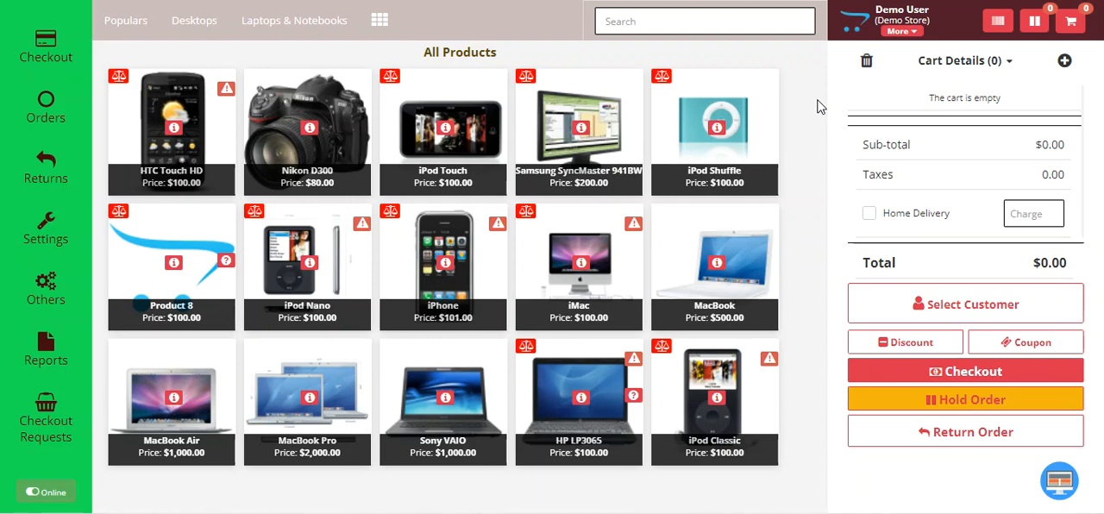
View the details of the $3000 request in the checkout requests list and take it to checkout
left_click(44, 431)
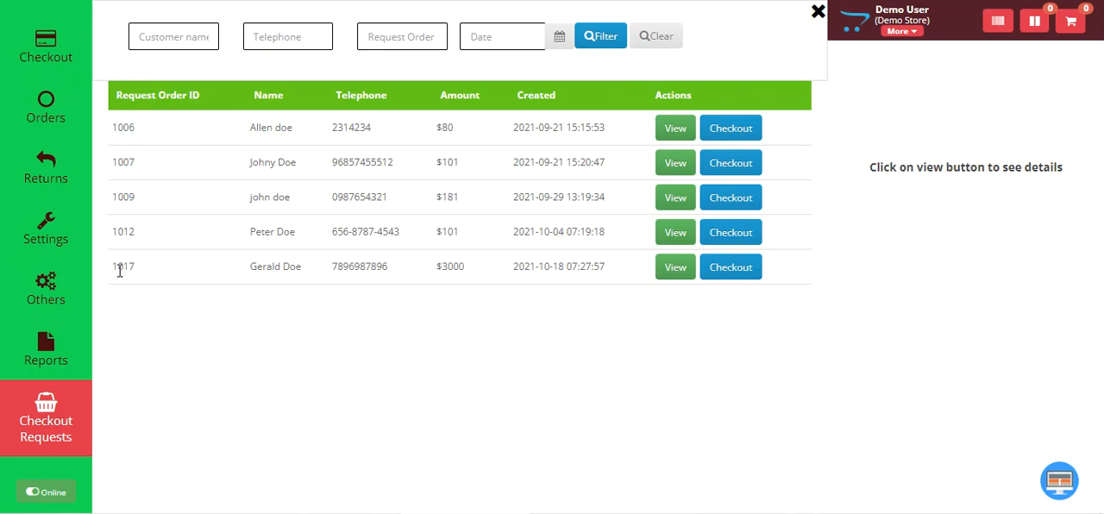
left_click_drag(115, 267, 165, 298)
left_click(165, 298)
left_click(674, 269)
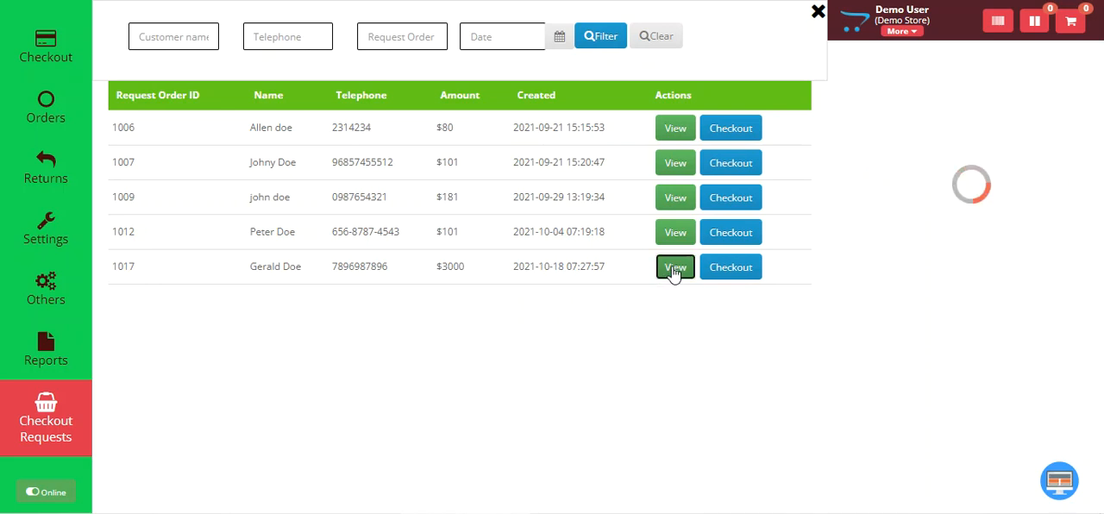
left_click(733, 273)
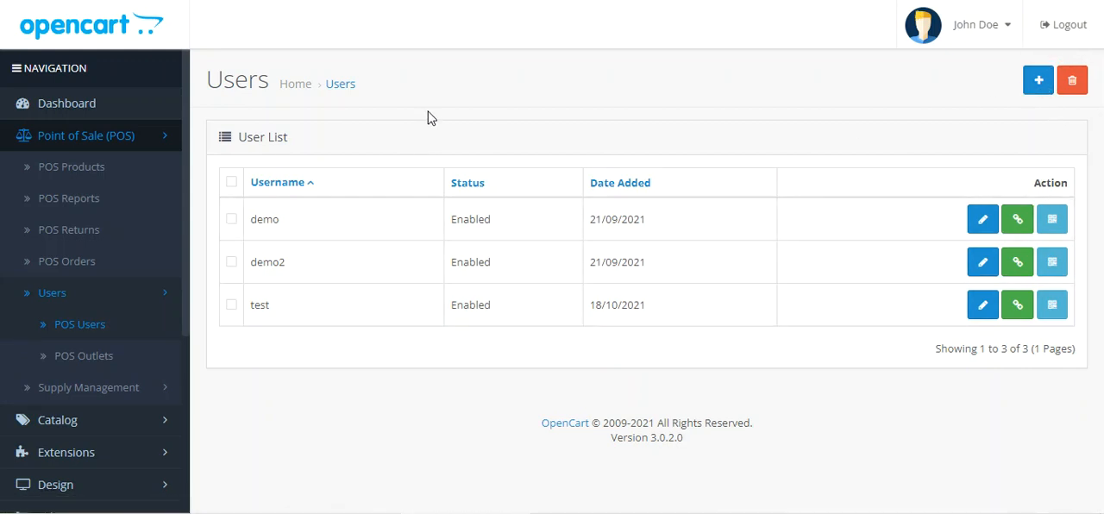
left_click_drag(252, 222, 273, 221)
left_click_drag(256, 263, 300, 286)
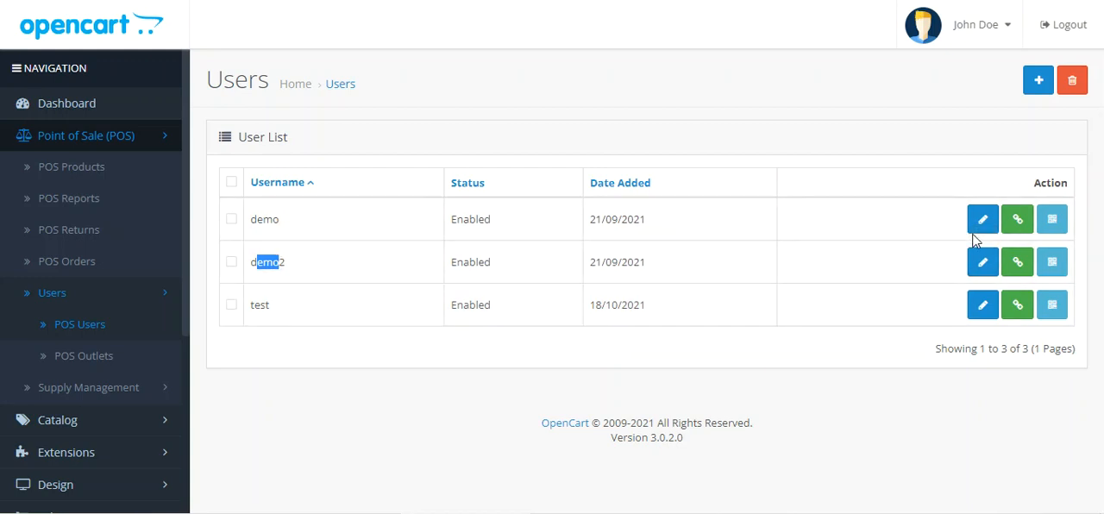
left_click(1032, 226)
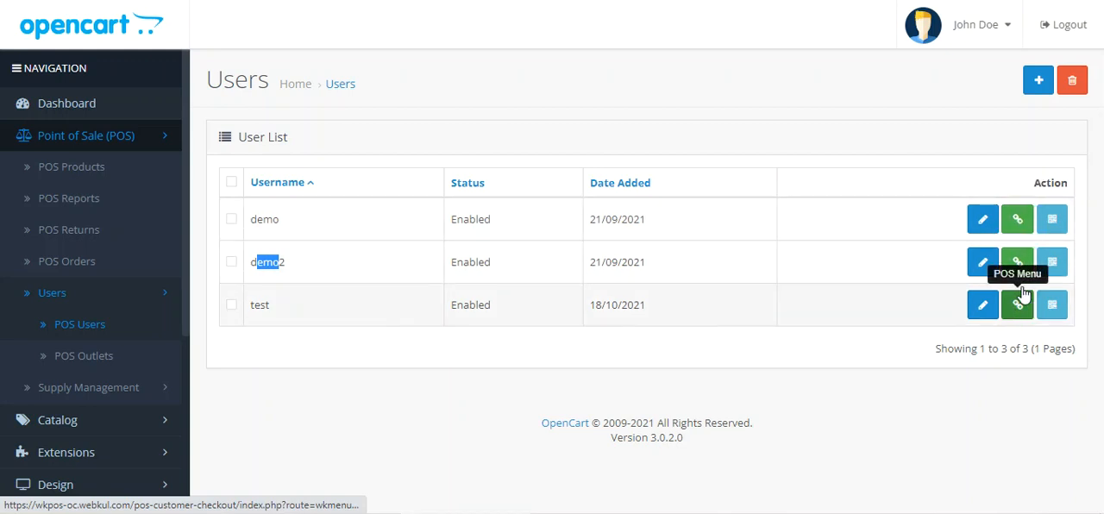
Open the form for adding a POS user, examine its fields and outlet options, and return to the user list
left_click(1039, 82)
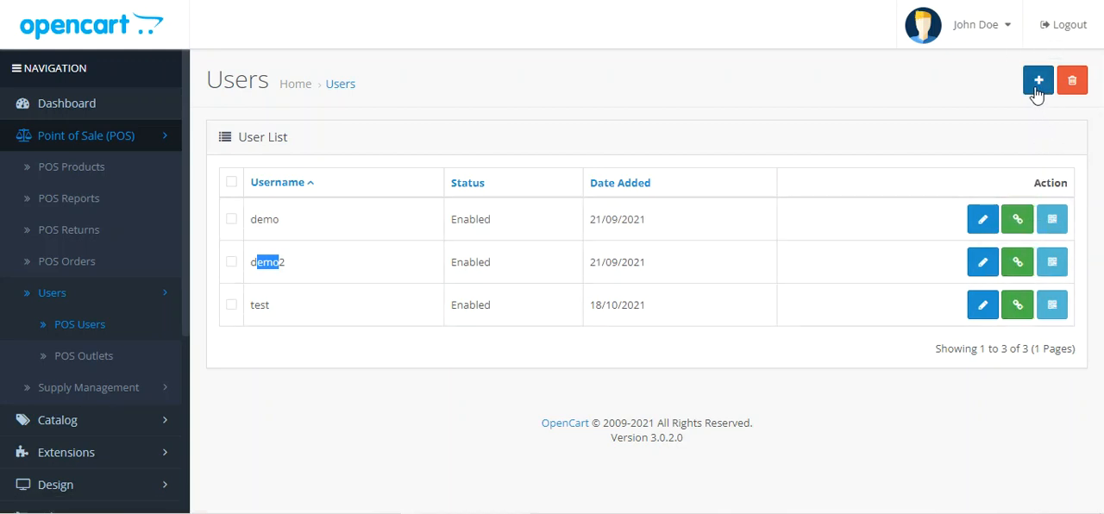
scroll(395, 226, "down", 2)
scroll(420, 195, "up", 3)
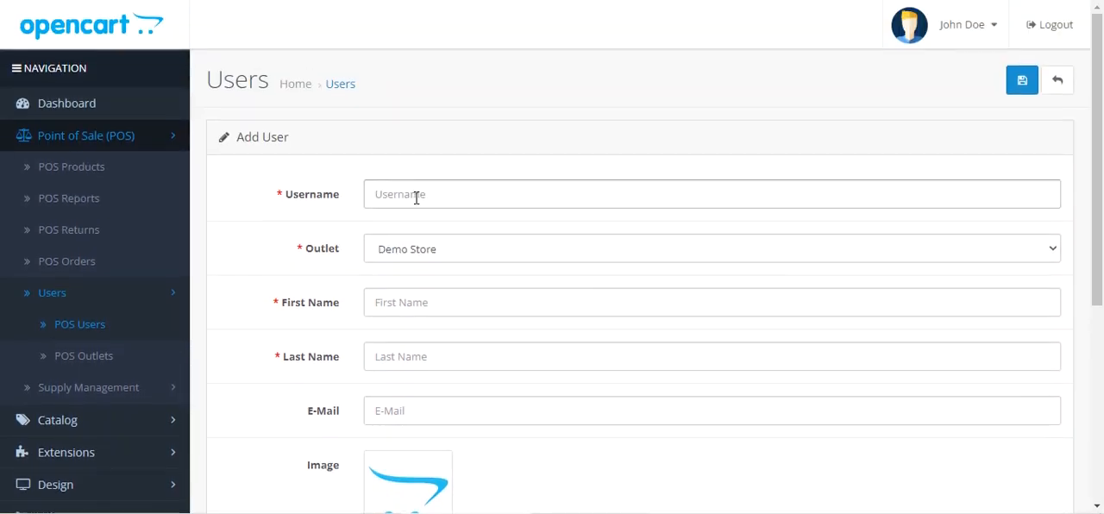
scroll(422, 207, "down", 1)
left_click(426, 168)
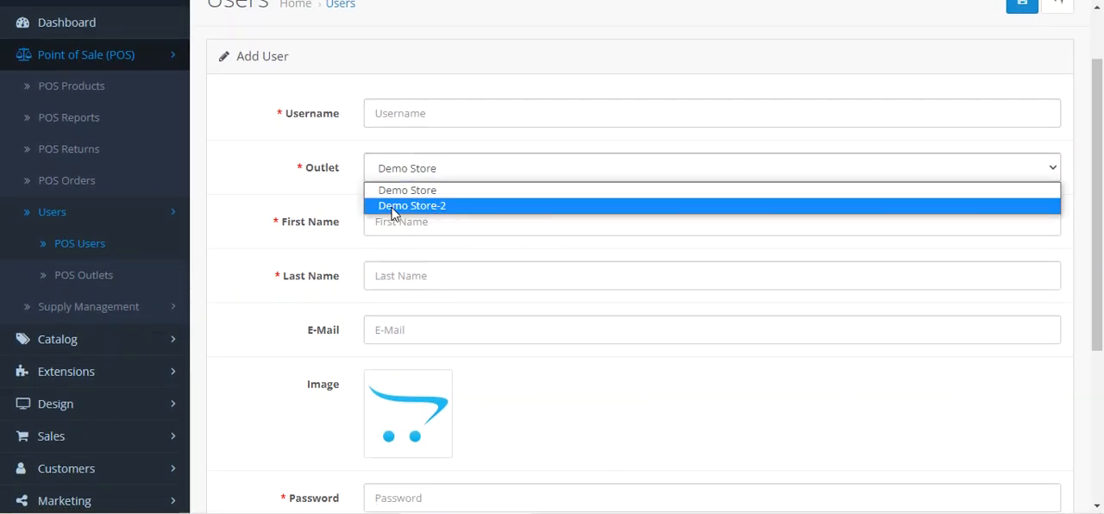
left_click(263, 204)
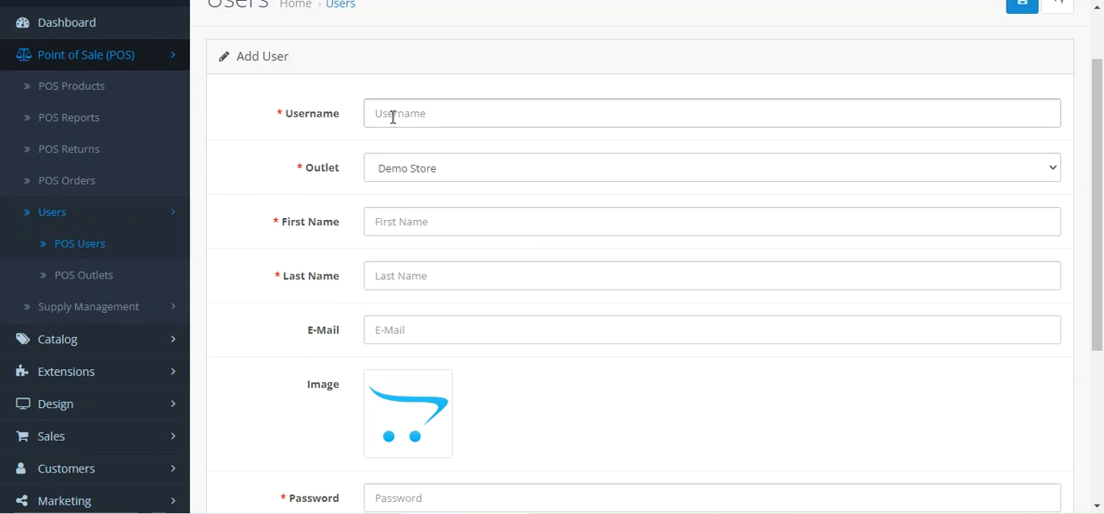
scroll(448, 226, "down", 1)
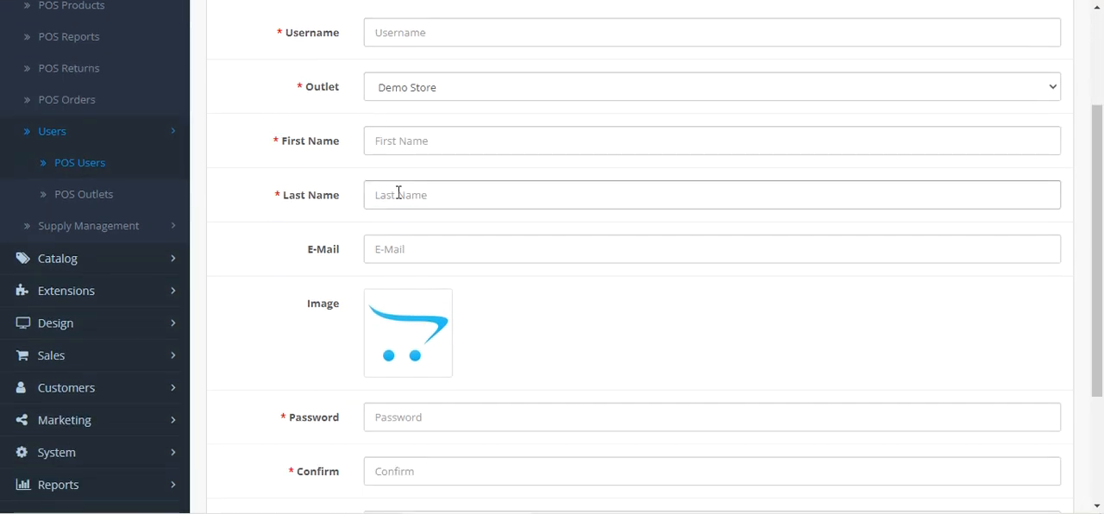
scroll(402, 207, "down", 2)
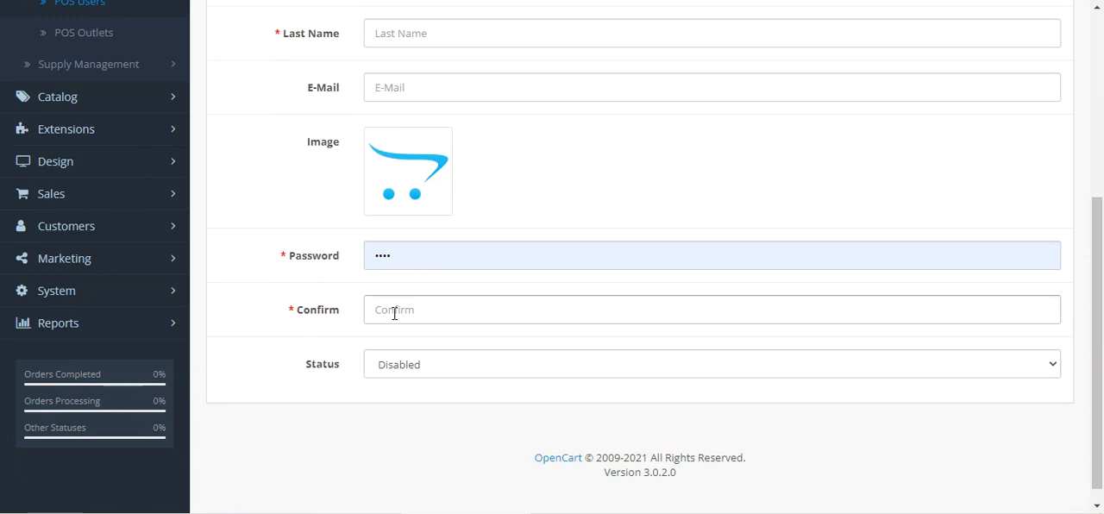
scroll(388, 383, "up", 1)
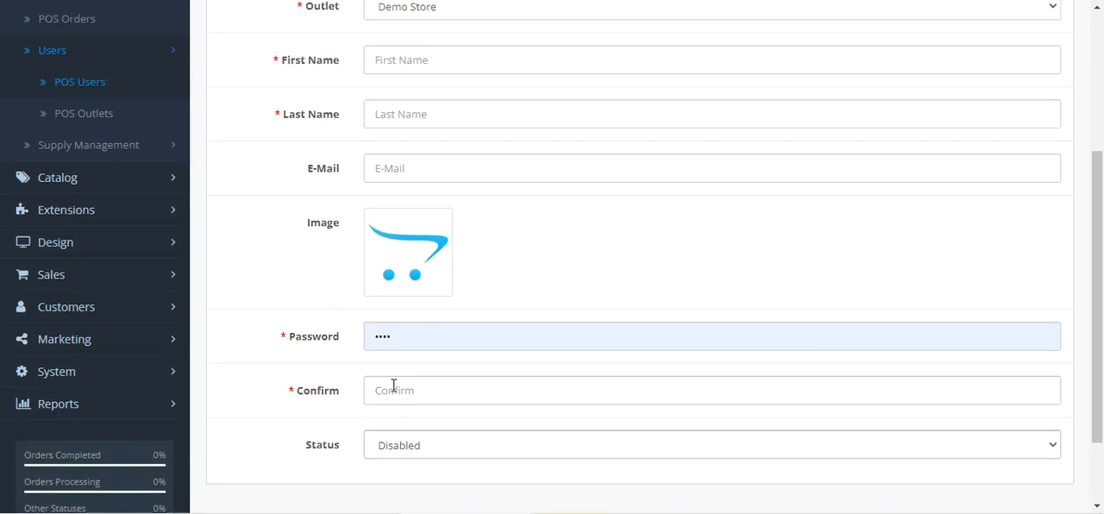
scroll(749, 303, "up", 2)
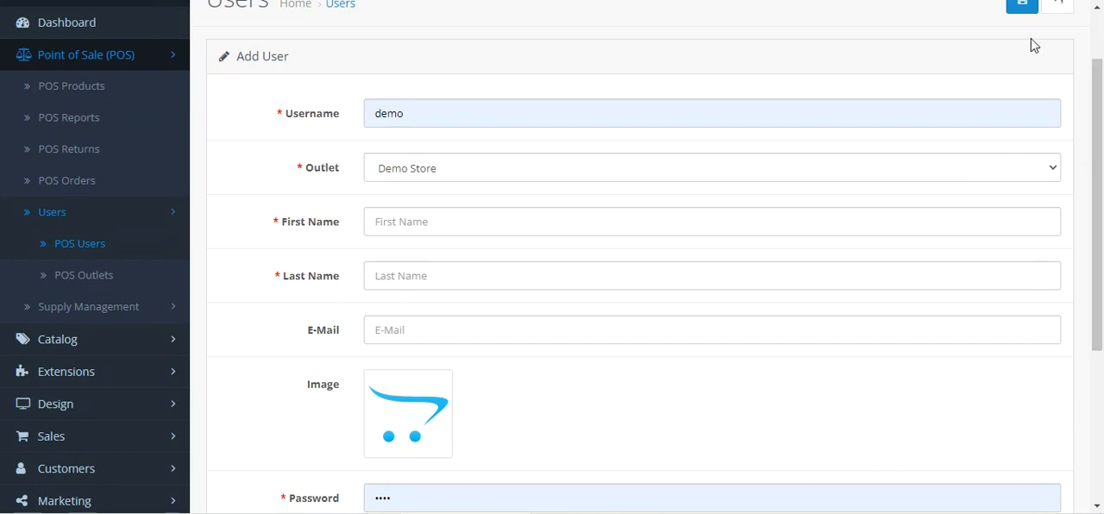
scroll(1032, 60, "up", 1)
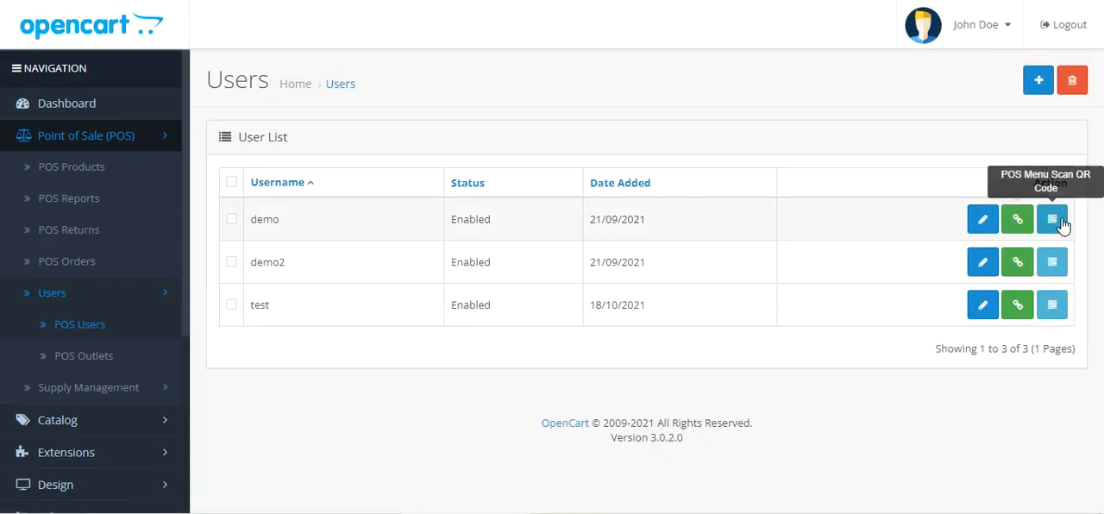
In the demo user's POS menu, find the MacBook Pro by searching for "mac" and add it to the cart
left_click(1018, 221)
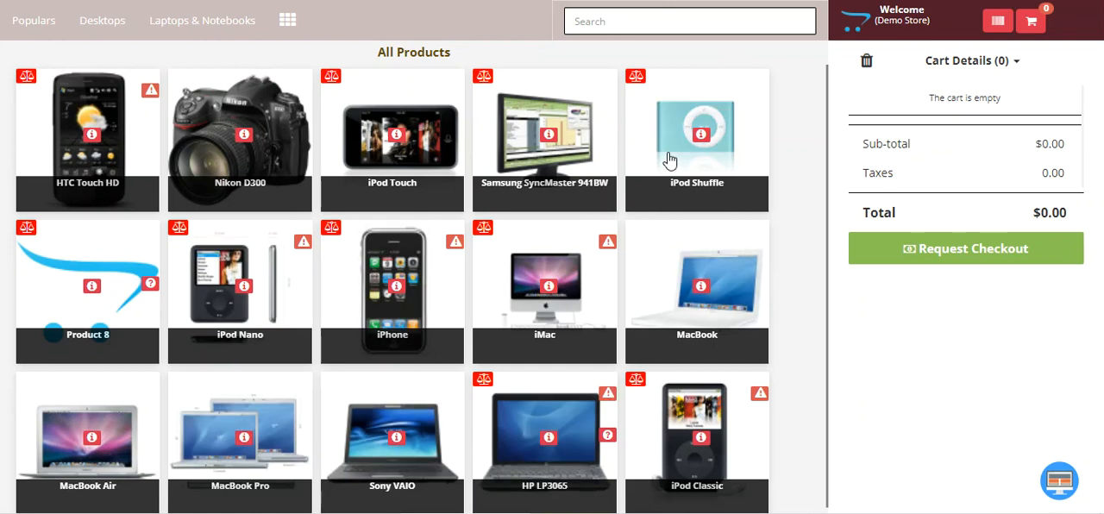
left_click(653, 25)
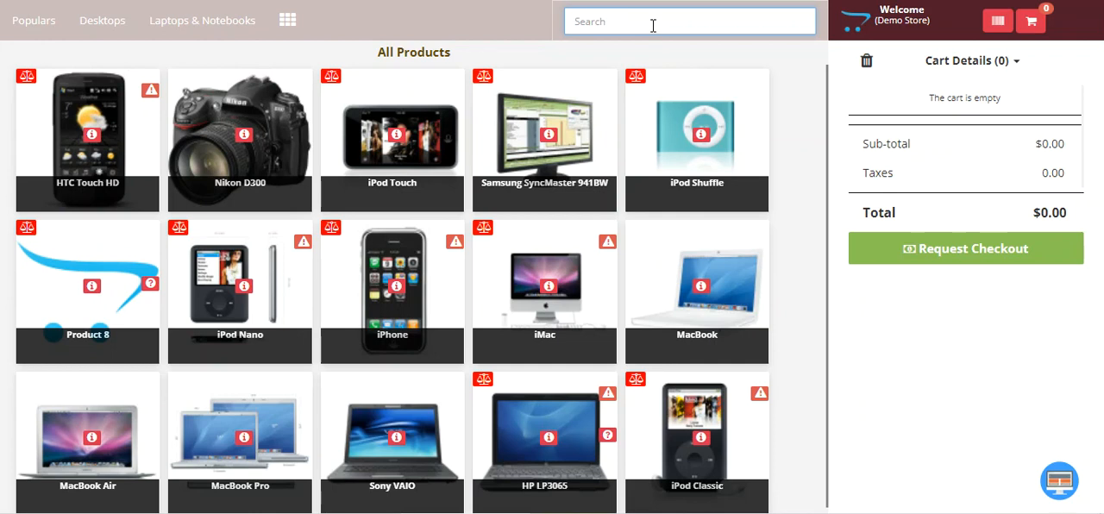
type("mac")
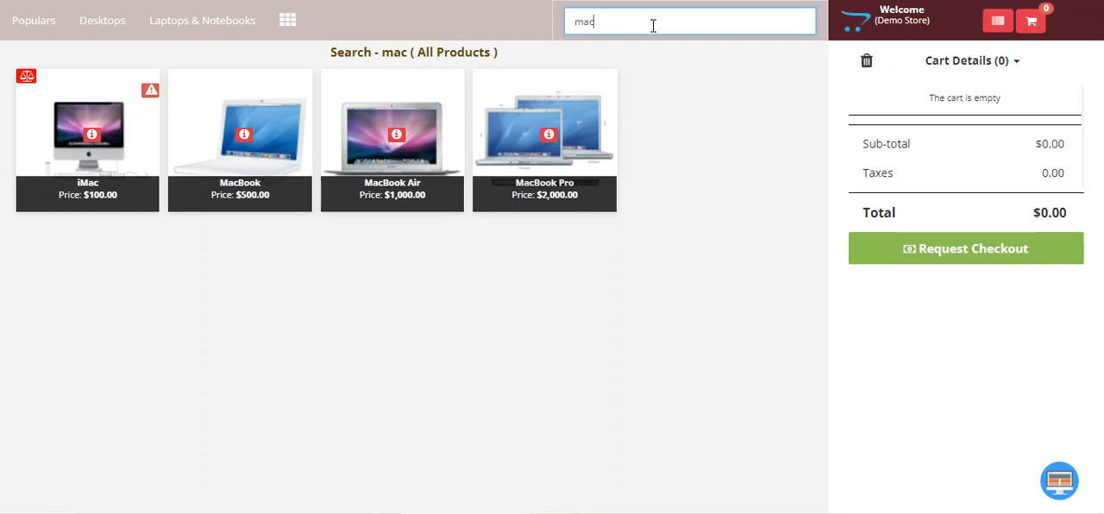
left_click(571, 116)
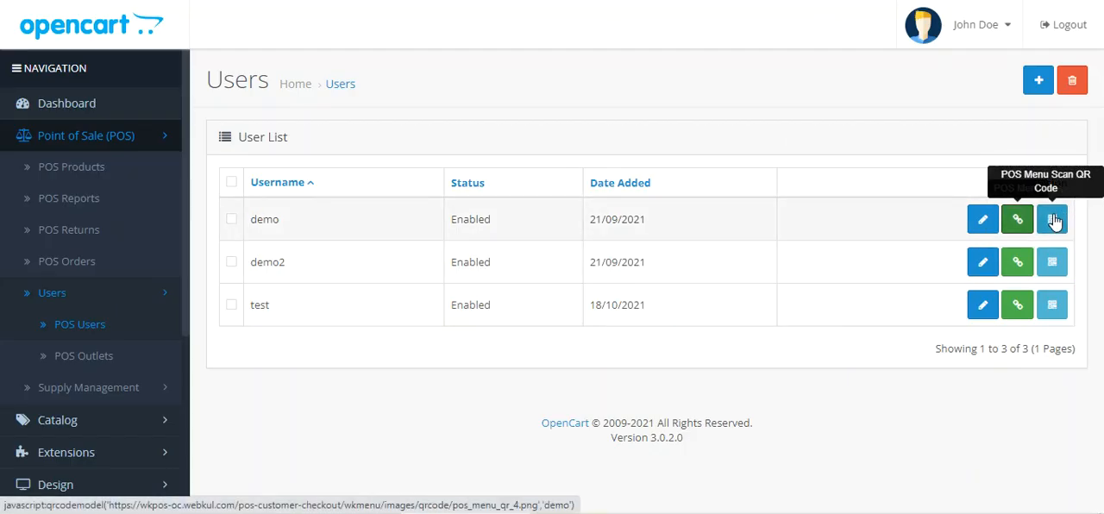
Display the scannable POS menu QR code of the demo user in the POS user list
left_click(1052, 219)
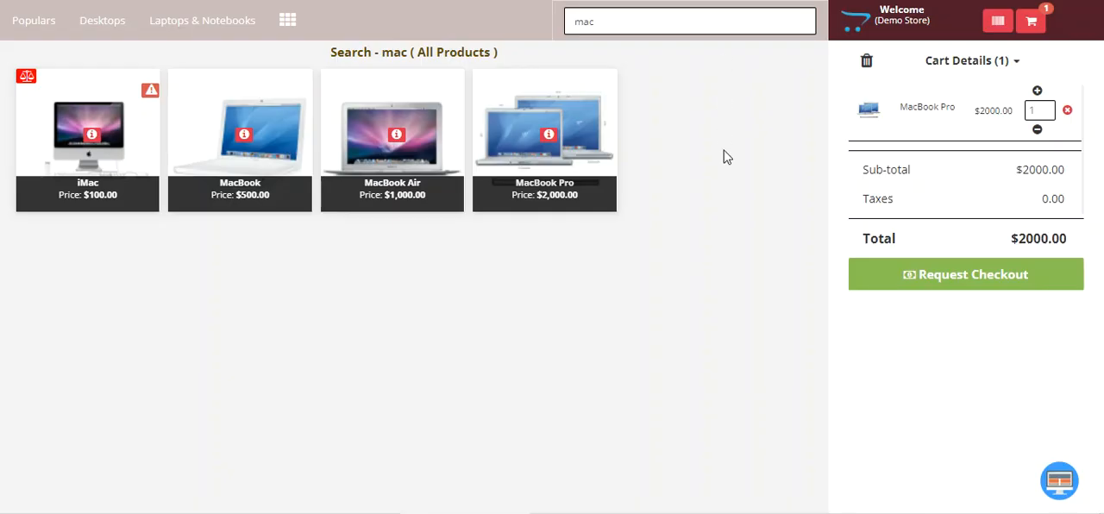
Clear the "mac" product search and add the iPod Shuffle to the cart
double_click(612, 18)
key("BackSpace")
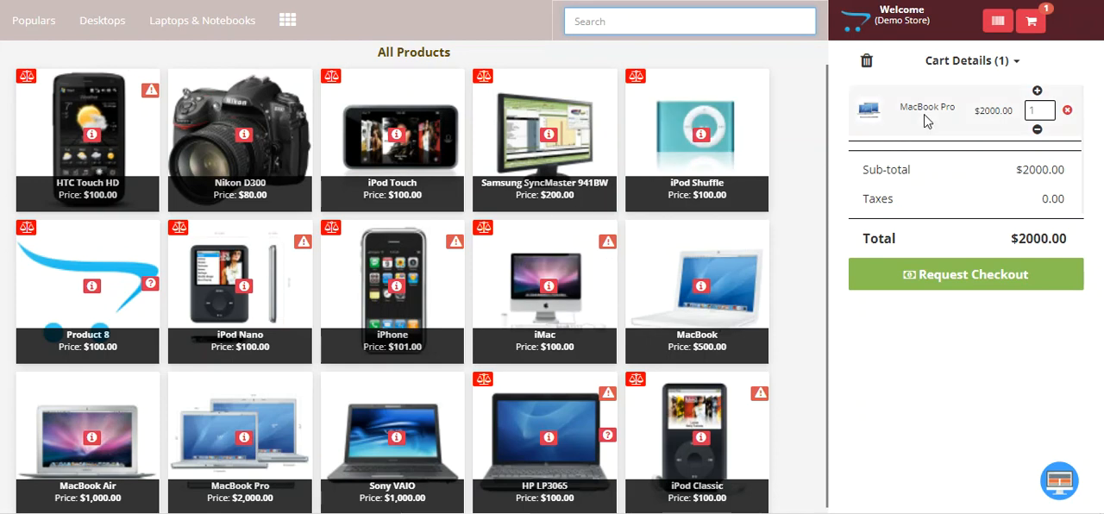
left_click(681, 113)
left_click(586, 152)
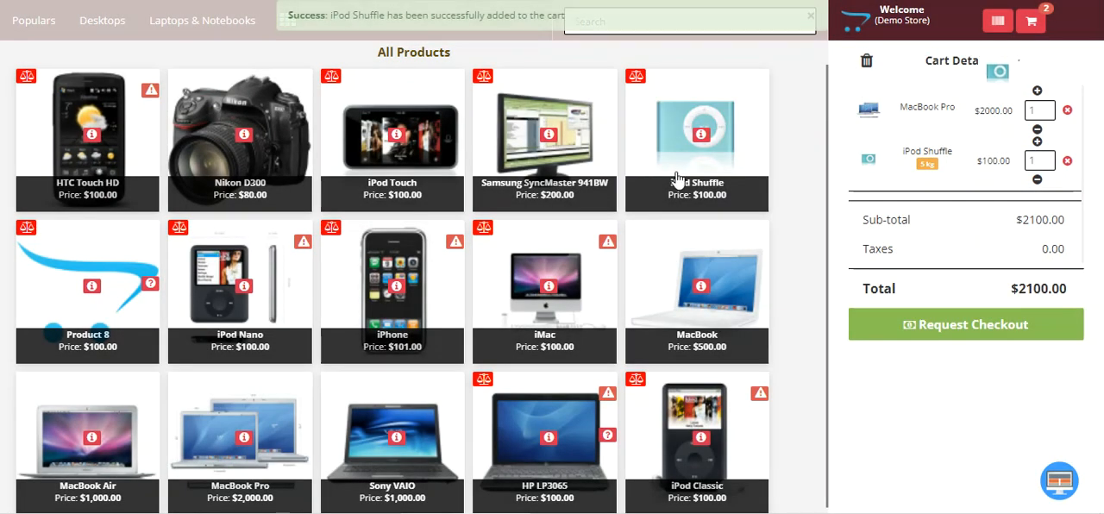
Request checkout for the cart and look over the customer information form
left_click(966, 330)
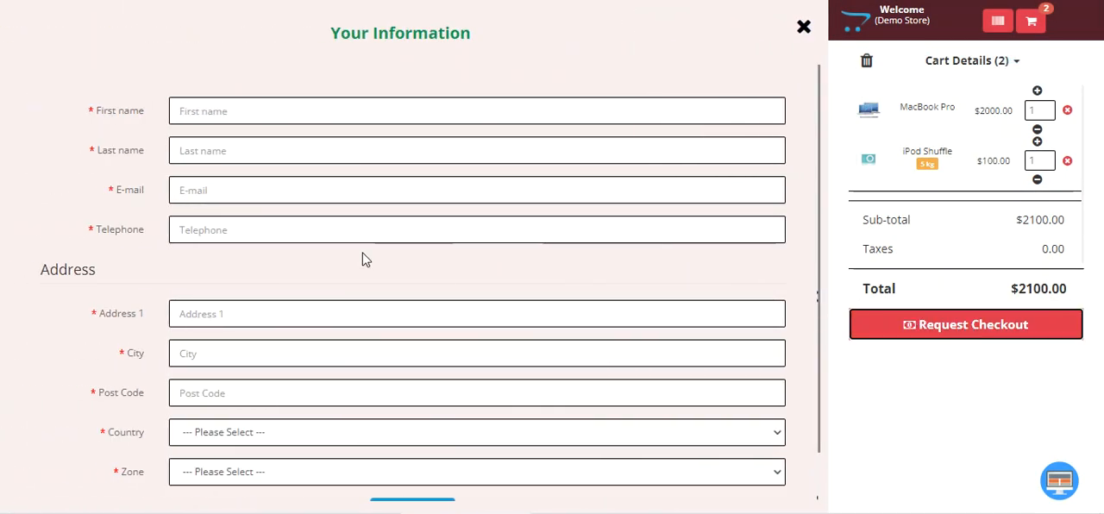
left_click_drag(341, 33, 483, 75)
scroll(420, 240, "down", 1)
scroll(421, 239, "up", 1)
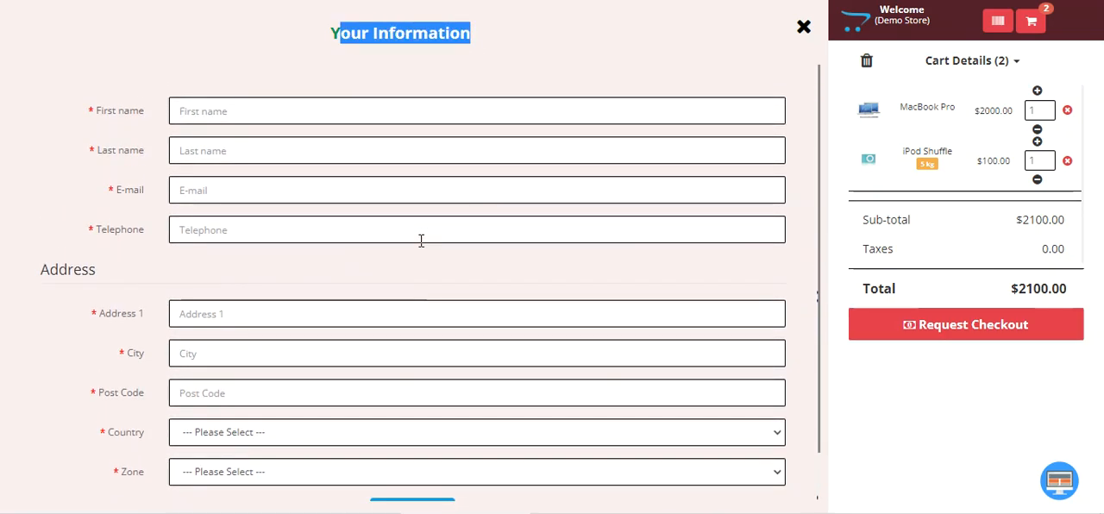
Fill in the customer's first name, last name, e-mail address and telephone number in the information form
left_click(221, 110)
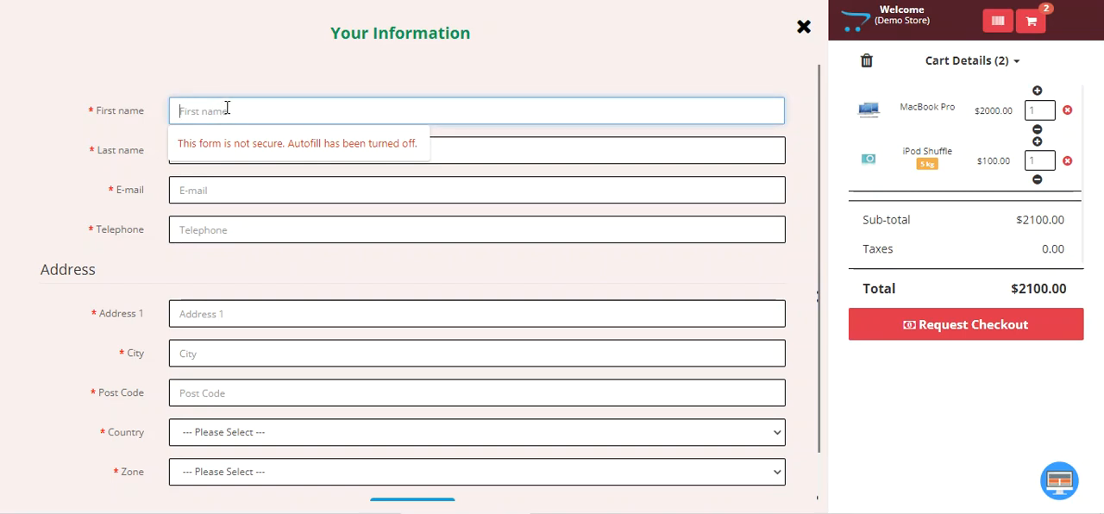
type("Josh")
key("Tab")
type("D")
key("Tab")
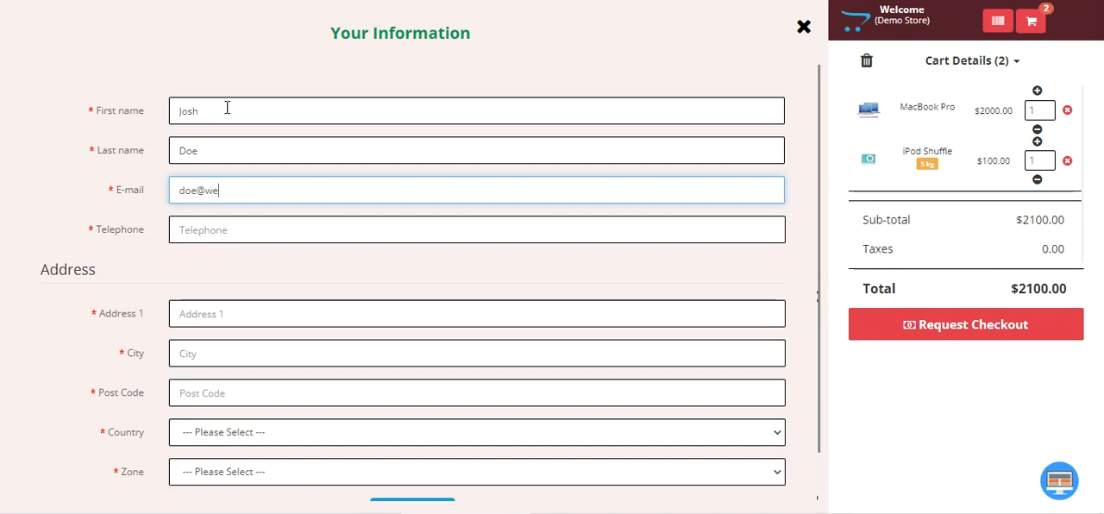
key("Tab")
type("7")
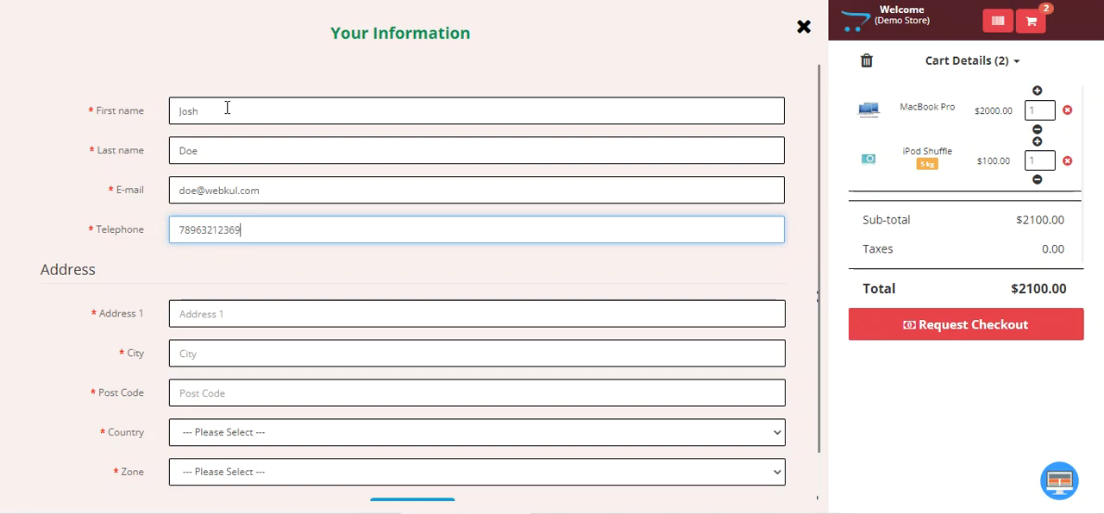
Fill in the customer's street address, city and post code in the address section
left_click(220, 302)
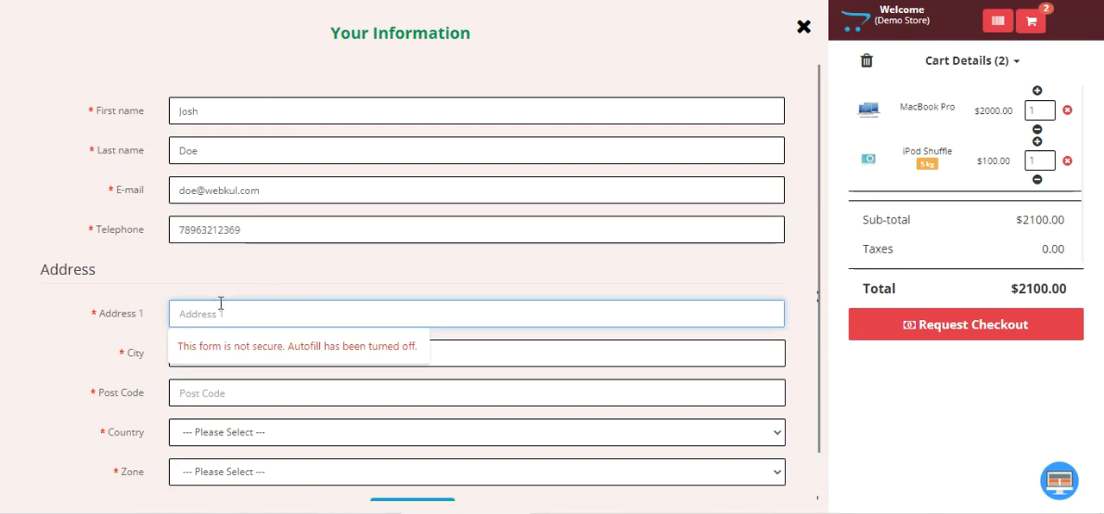
type("32 blank street")
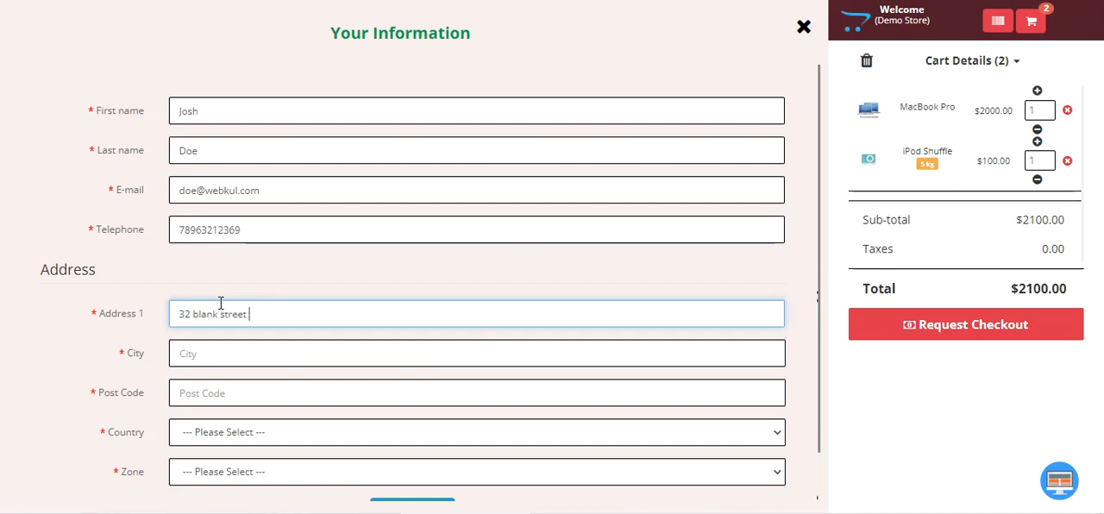
left_click(281, 348)
type("california")
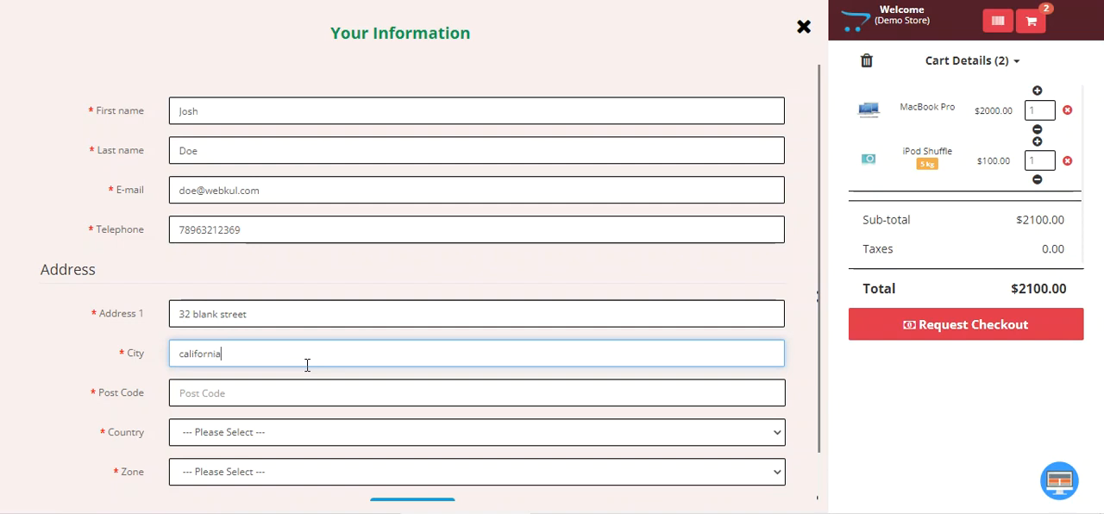
left_click(368, 387)
type("90001")
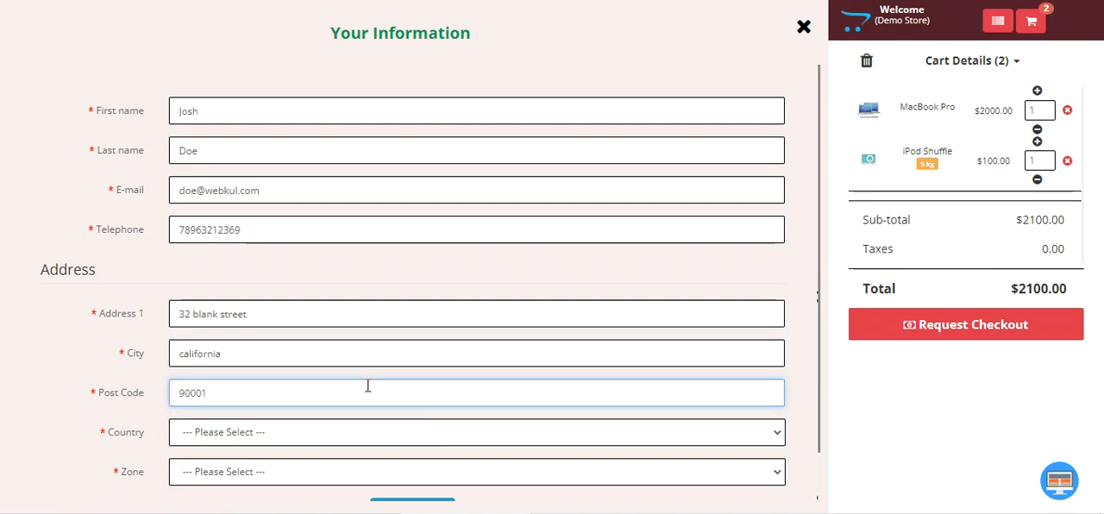
Set the address country to United States and the zone to California, and submit the order
left_click(247, 431)
type("un")
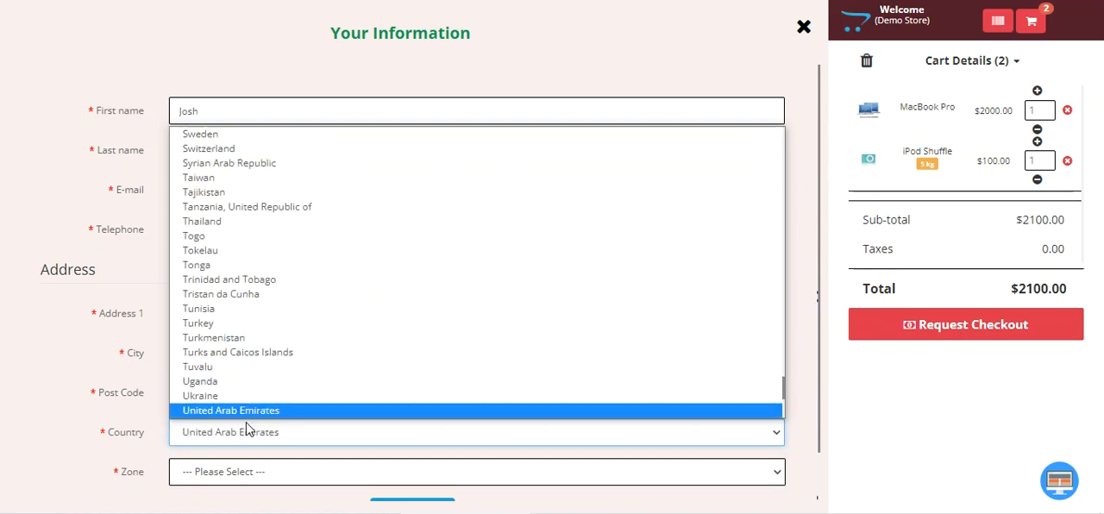
key("Down")
key("Down")
key("Return")
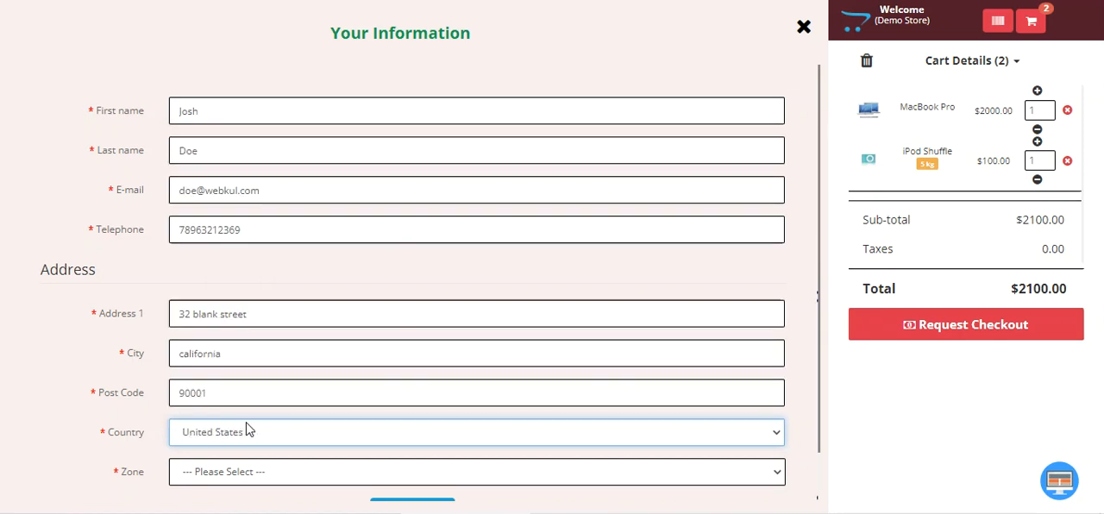
scroll(259, 424, "down", 1)
left_click(222, 416)
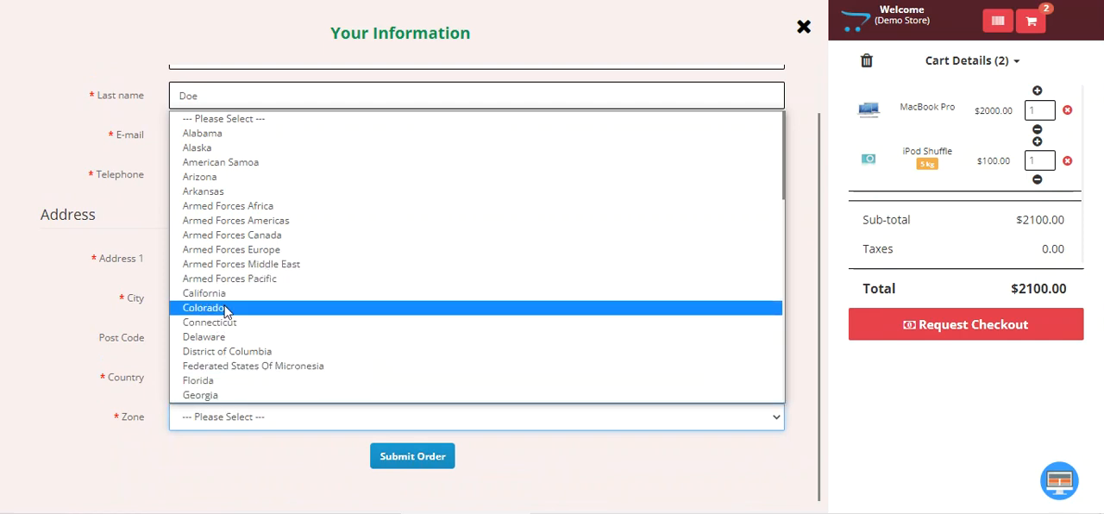
left_click(211, 293)
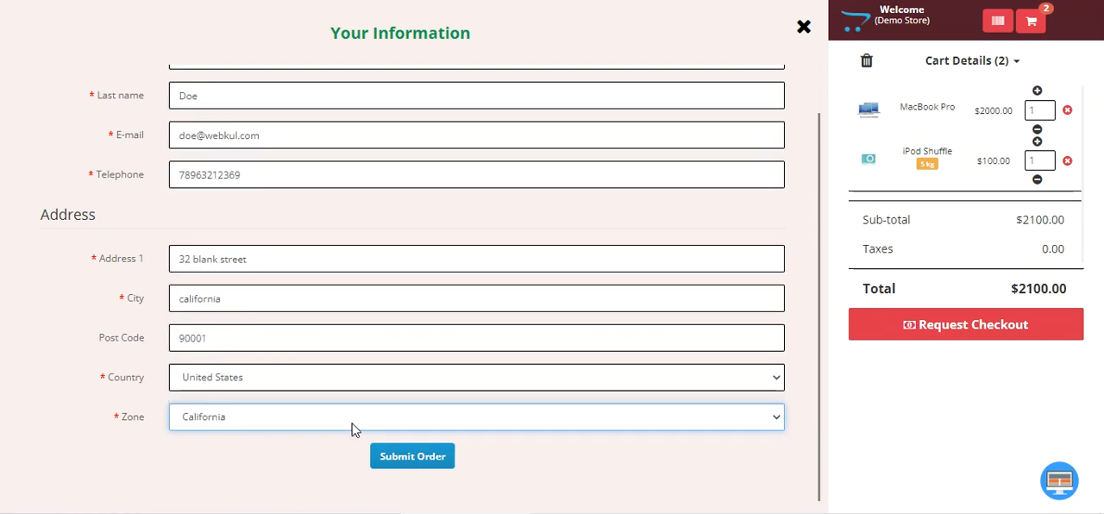
left_click(407, 459)
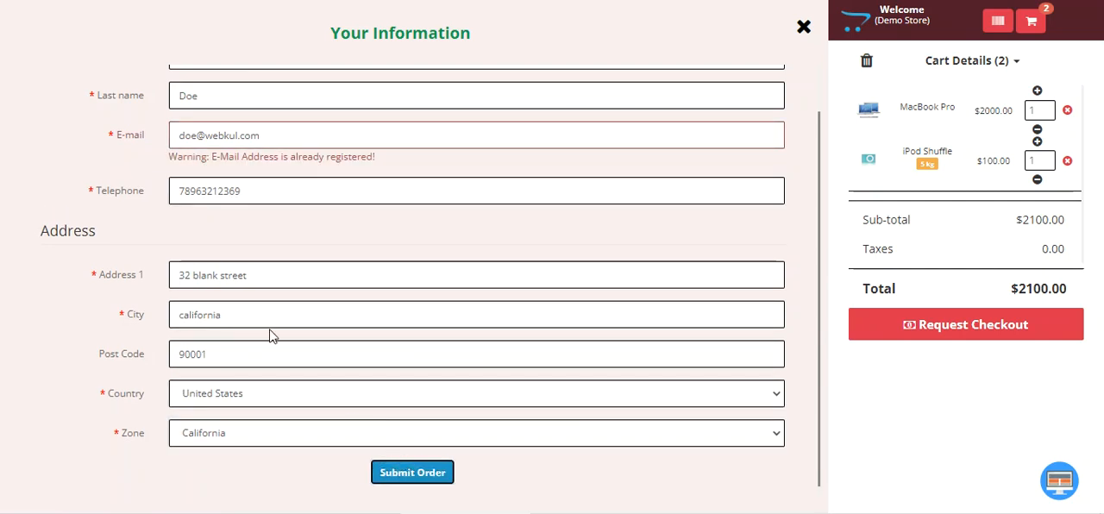
Insert 12 before the @ in the customer's e-mail address and resubmit the order
left_click(197, 138)
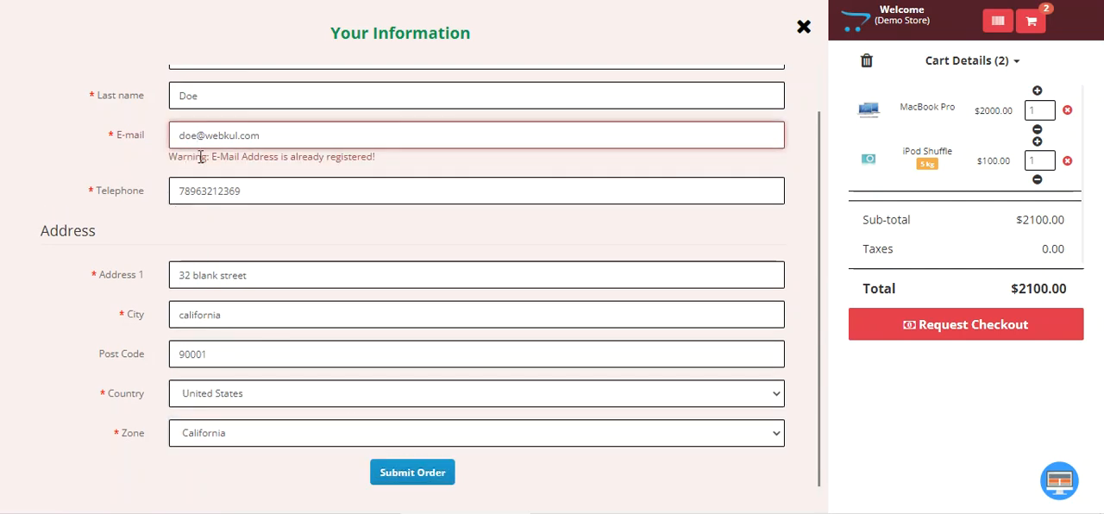
type("12")
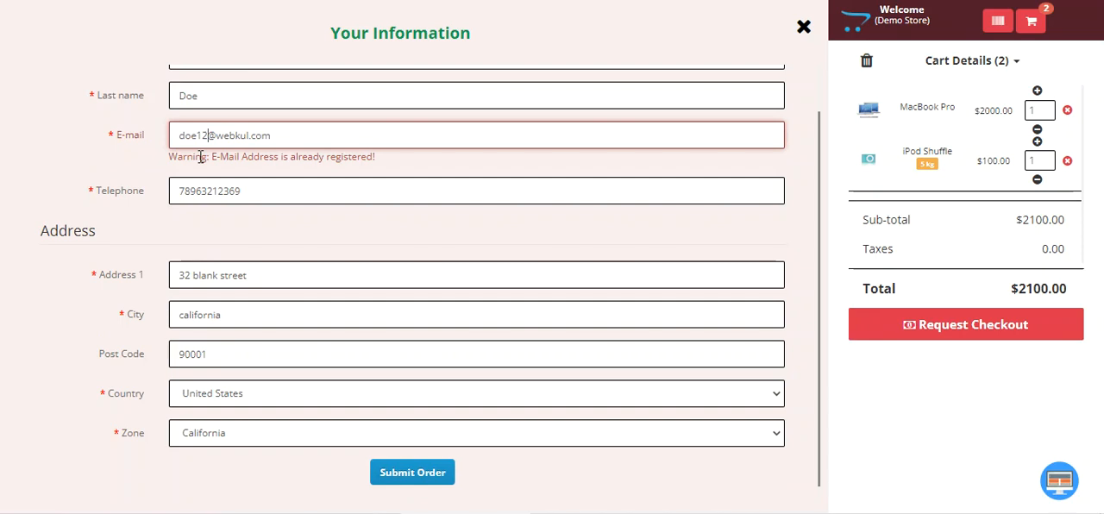
left_click(401, 477)
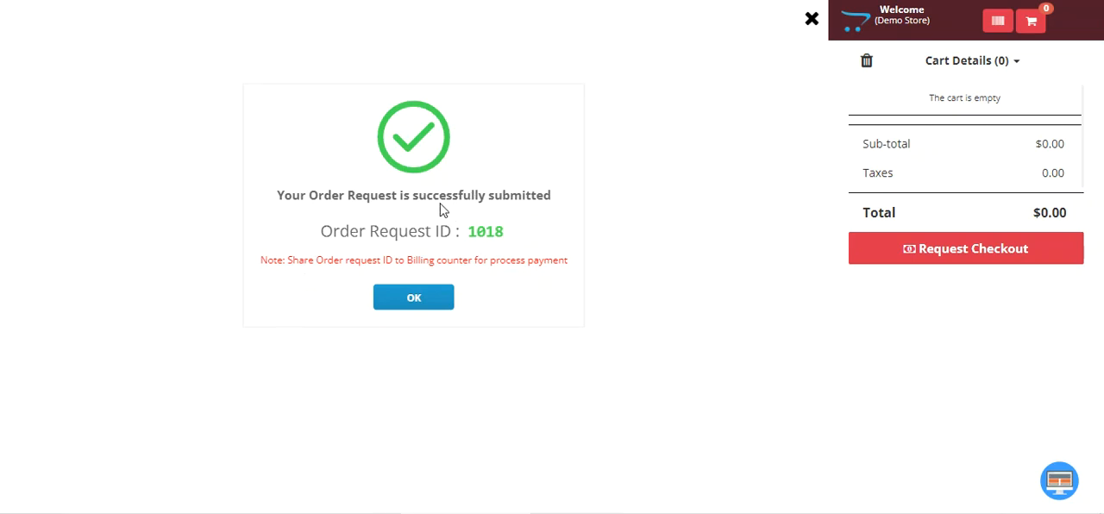
Read the order request confirmation and its billing counter note, and copy the order request ID
left_click_drag(279, 195, 552, 199)
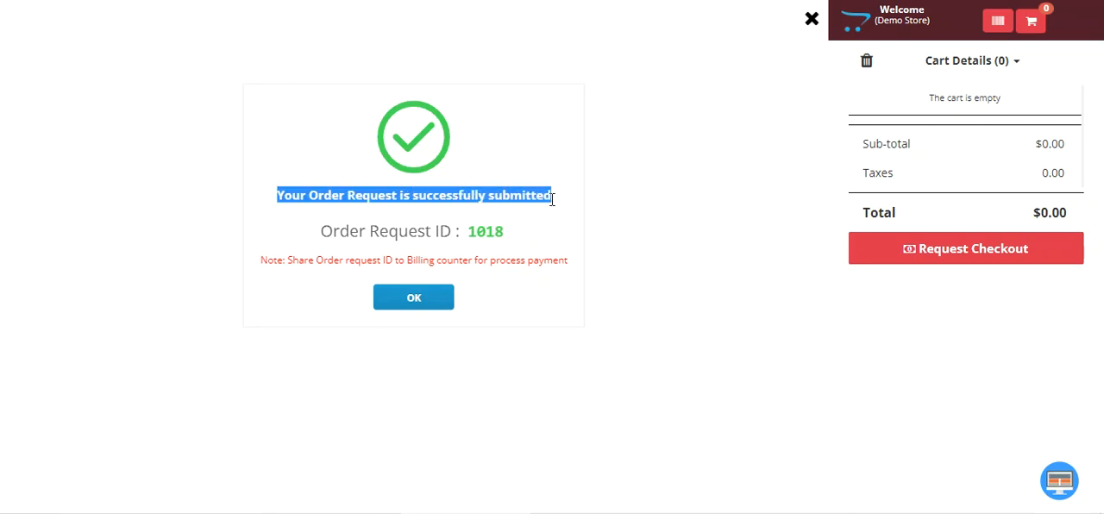
left_click_drag(322, 233, 504, 232)
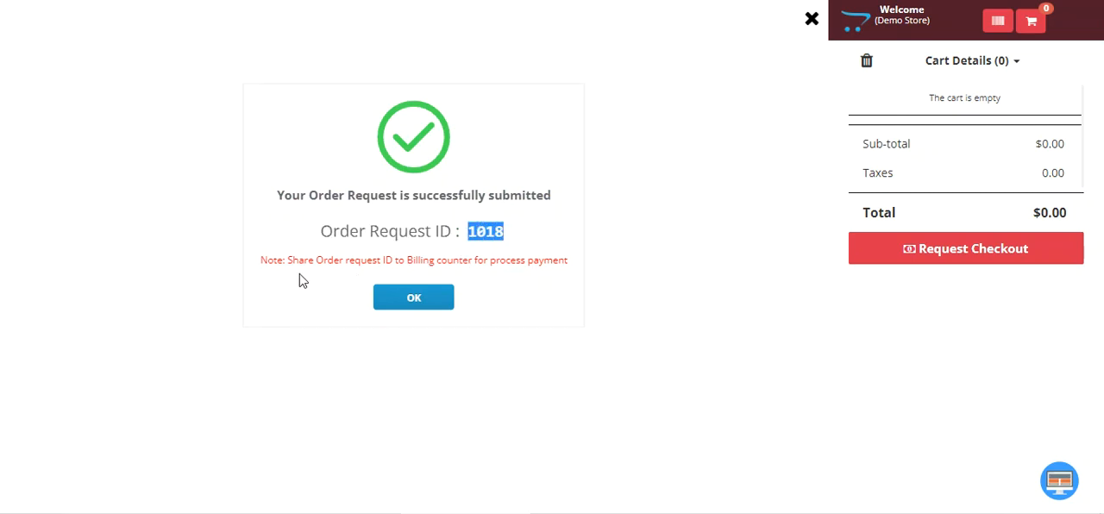
left_click_drag(289, 262, 562, 262)
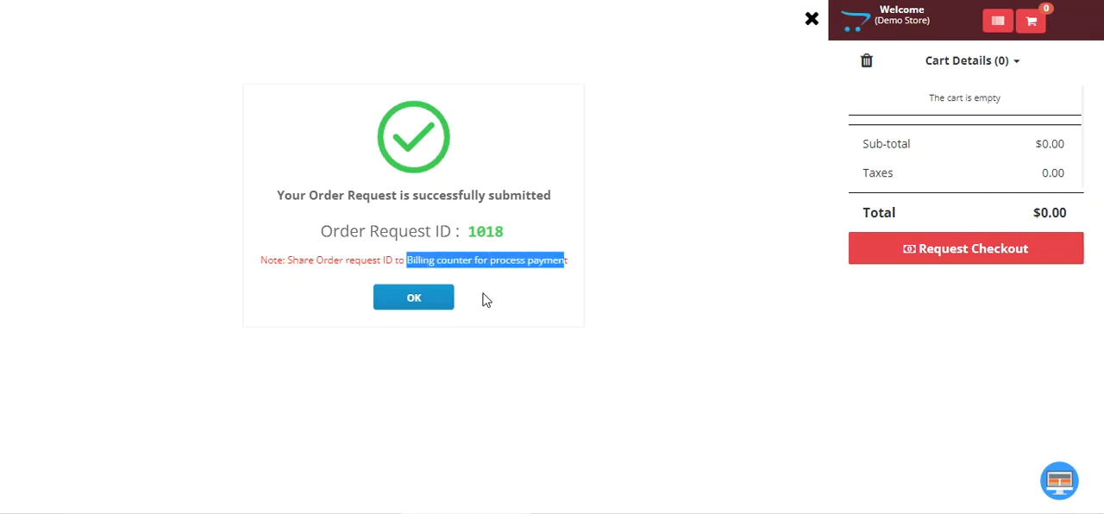
double_click(483, 231)
right_click(483, 231)
left_click(508, 245)
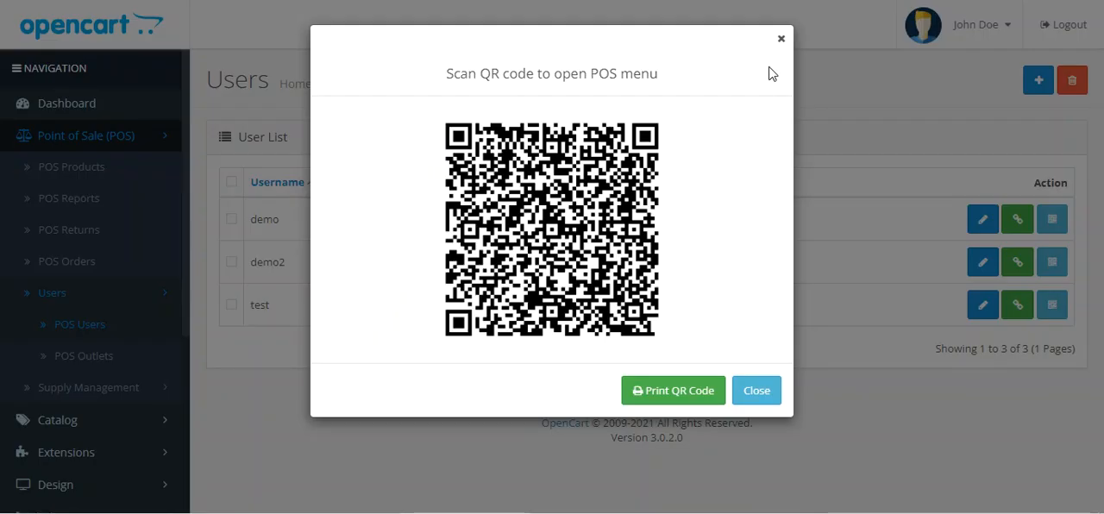
Close the QR code window in the OpenCart admin and open the demo user's POS menu
left_click(782, 36)
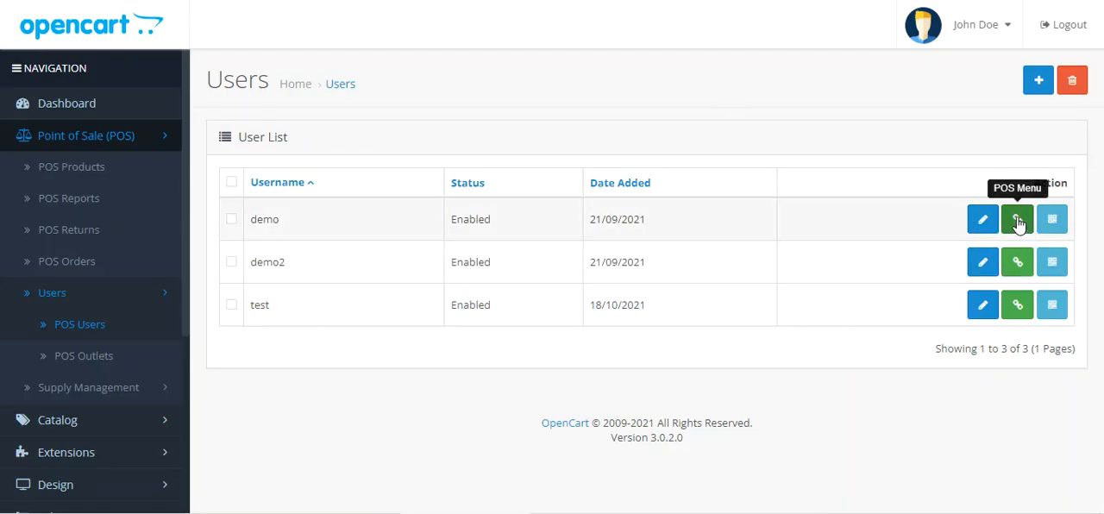
left_click(1018, 221)
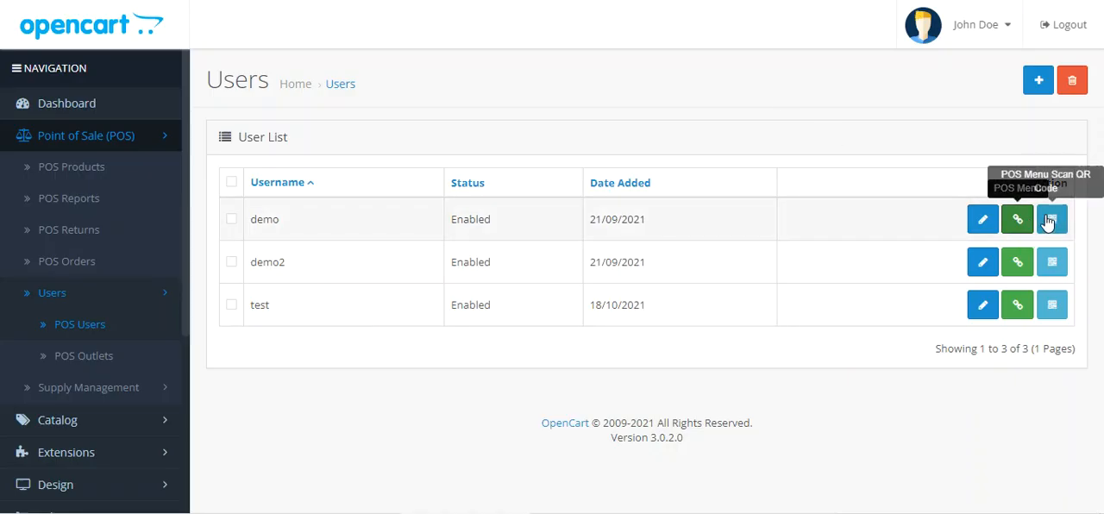
left_click(1017, 221)
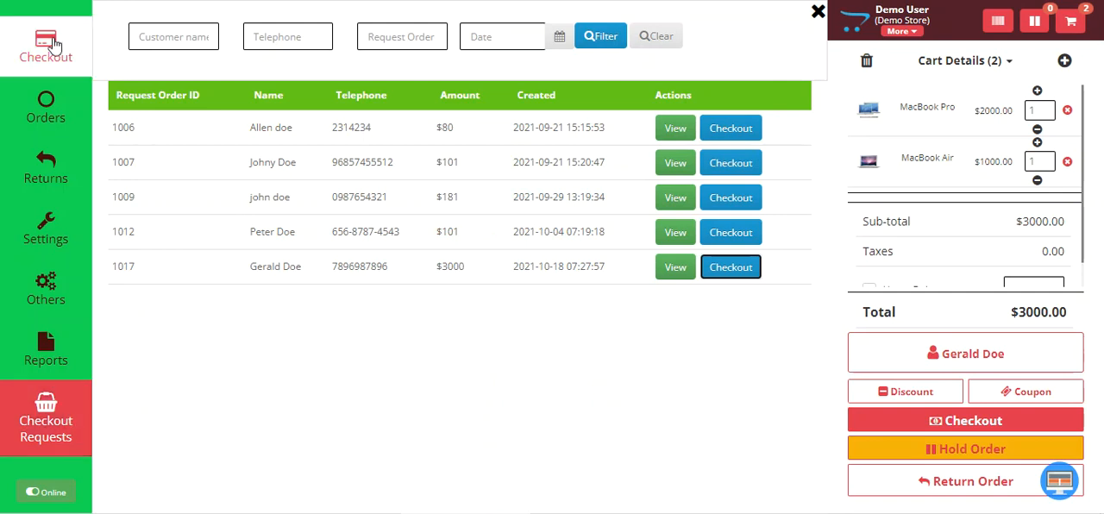
Open the checkout requests in the Demo User's POS and examine the newest request's ID, customer name, amount and creation time
left_click(67, 435)
left_click(53, 436)
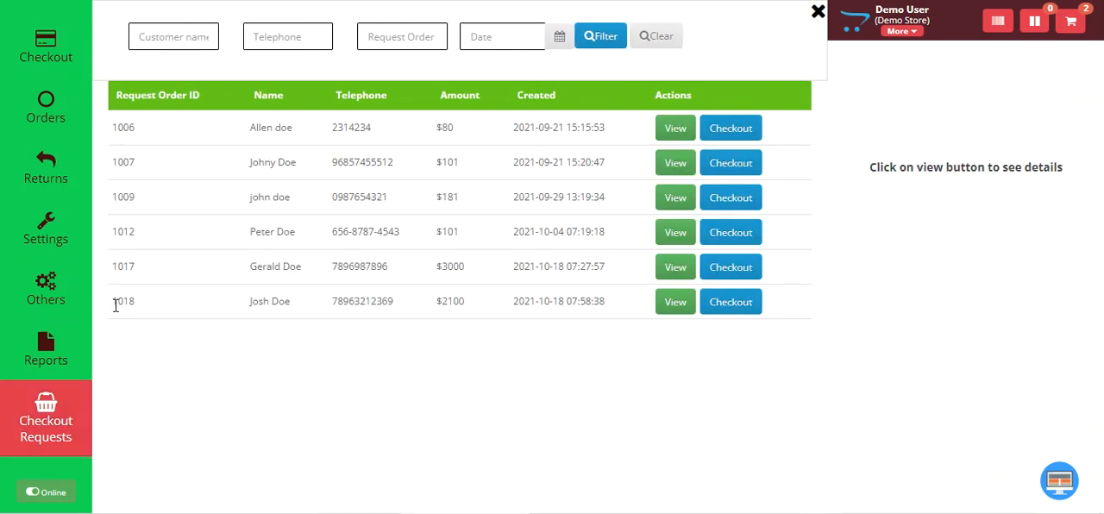
double_click(119, 301)
left_click_drag(250, 300, 298, 308)
left_click_drag(438, 302, 613, 311)
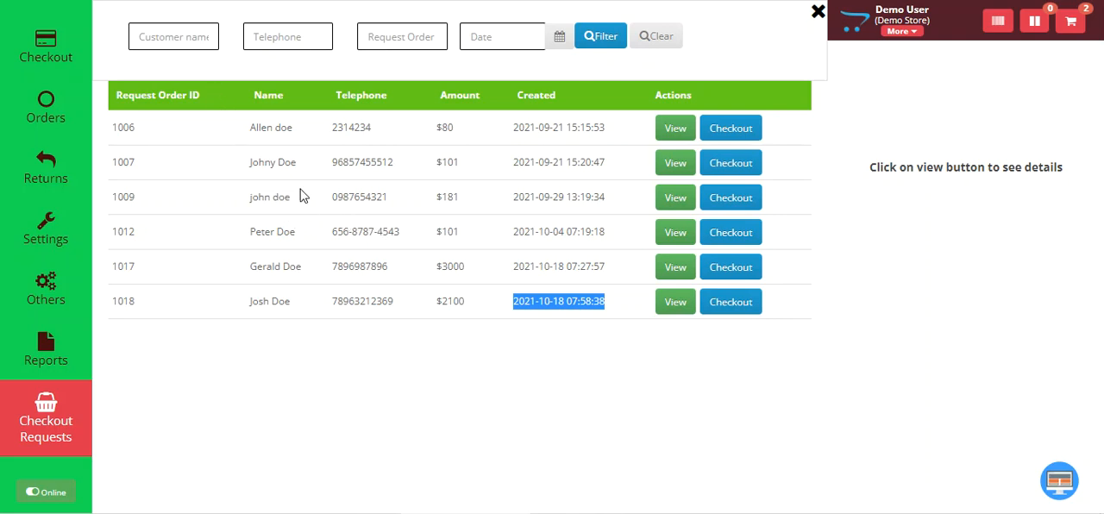
Filter the checkout requests by the newest customer's first name
left_click(185, 38)
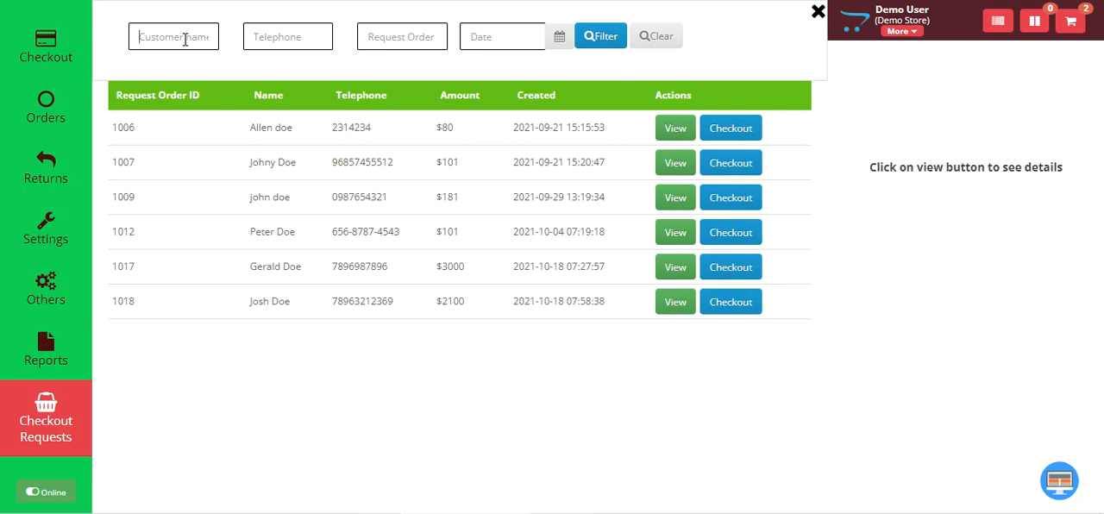
type("josh")
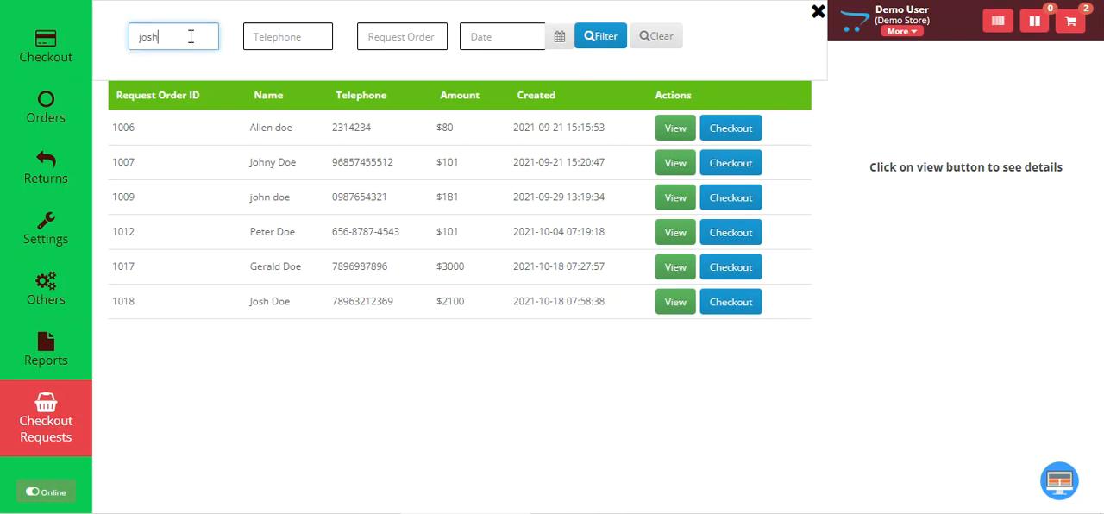
left_click(600, 37)
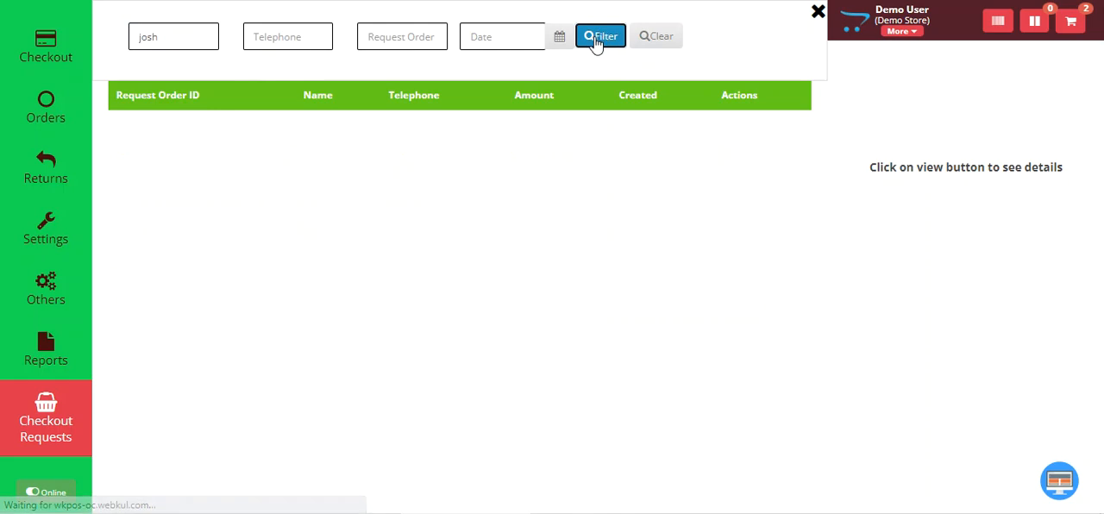
Replace the name filter with the first digits of the customer's telephone number and check the matching requests
left_click_drag(167, 37, 110, 44)
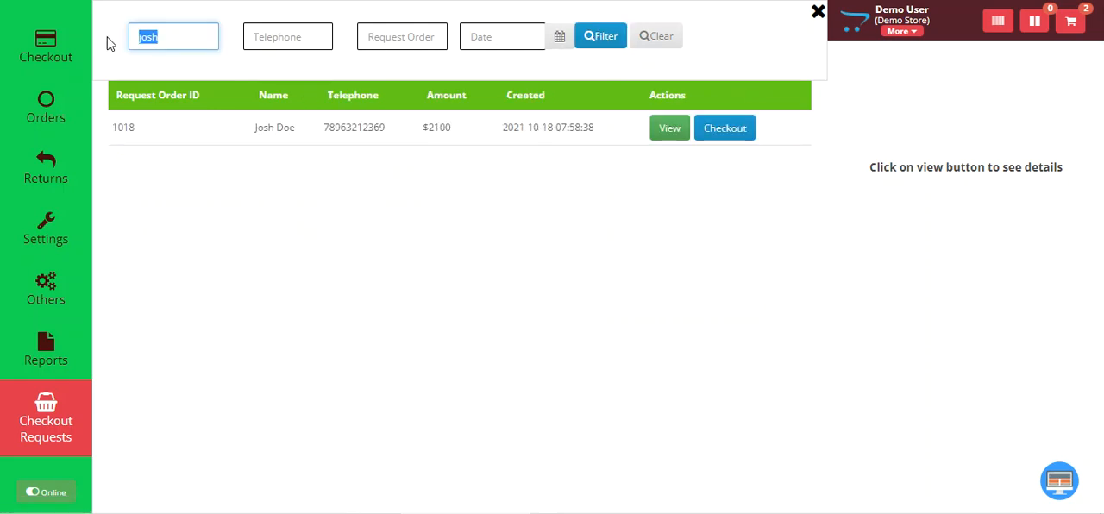
key("BackSpace")
left_click(267, 35)
type("789")
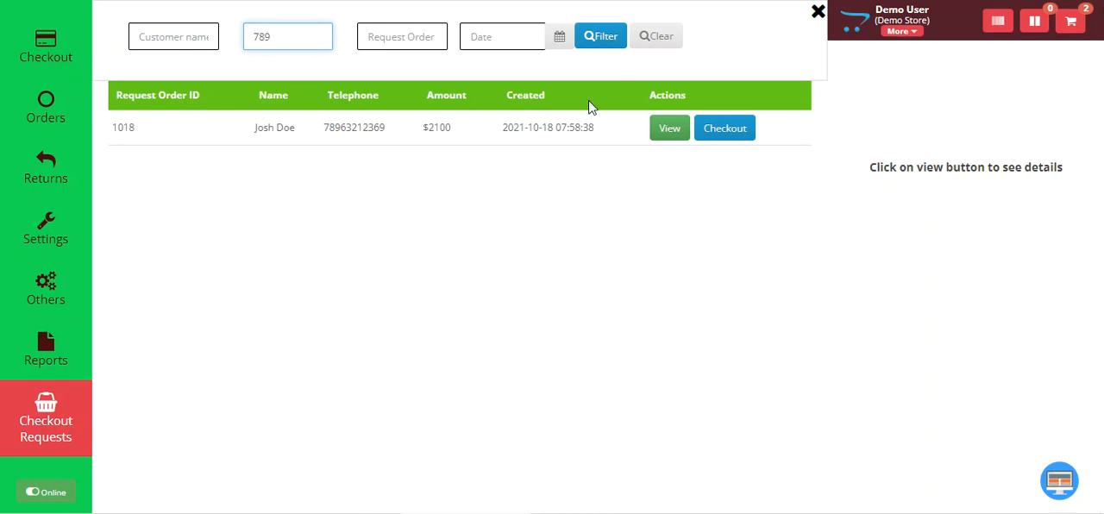
left_click(596, 36)
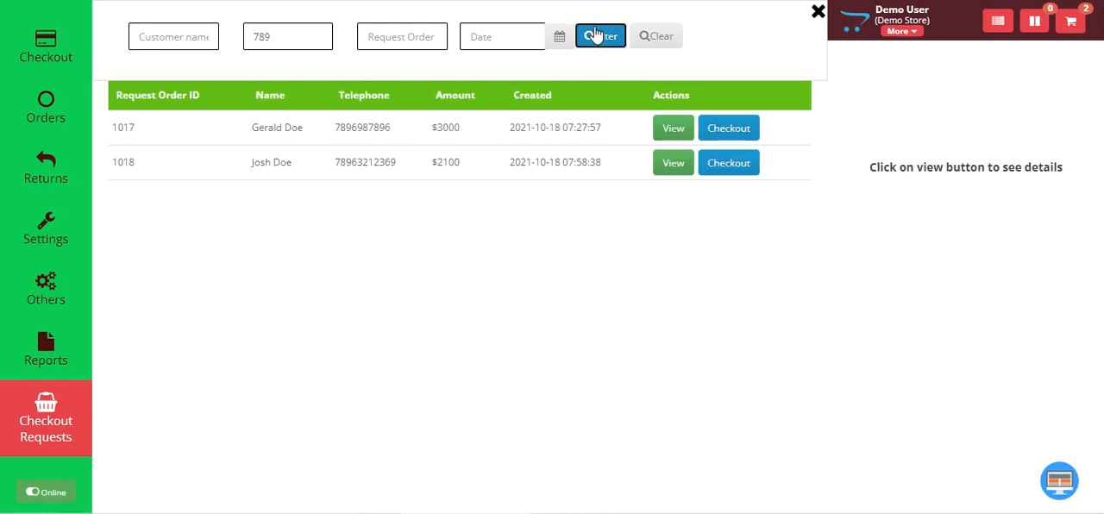
left_click_drag(254, 162, 344, 168)
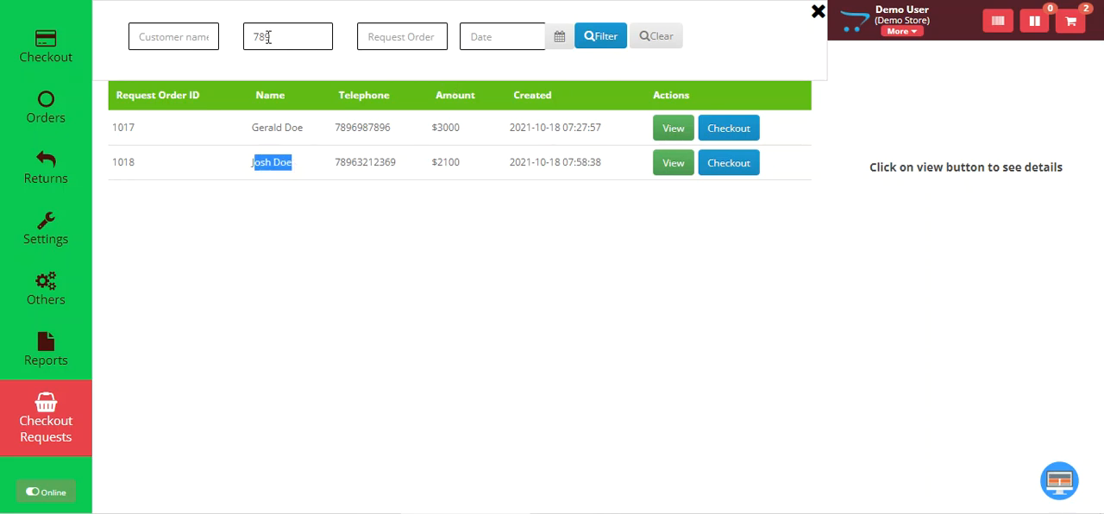
Replace the telephone filter with the copied request order ID and filter the checkout requests by it
left_click_drag(268, 36, 241, 43)
key("BackSpace")
left_click(423, 33)
right_click(425, 33)
left_click(474, 161)
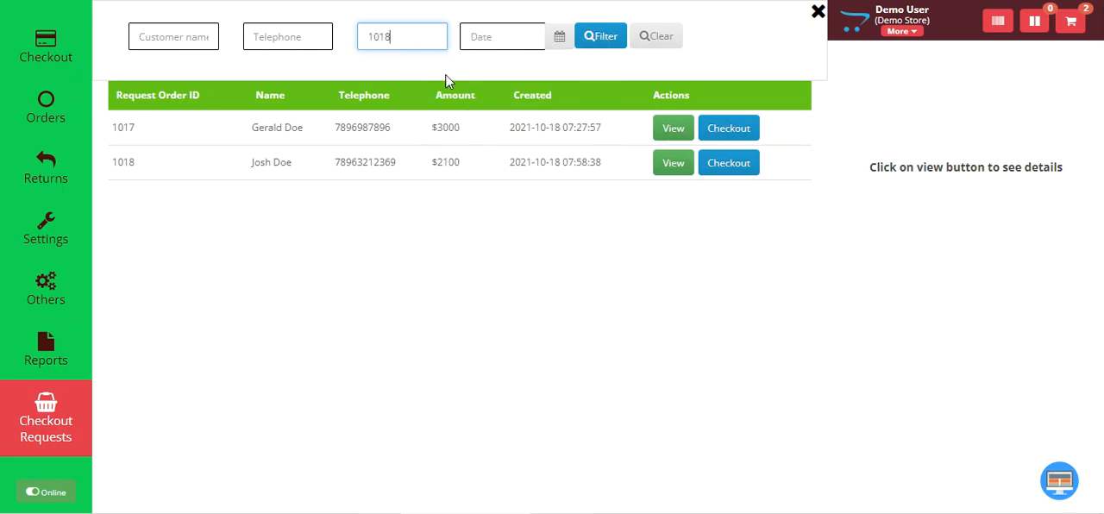
left_click(592, 42)
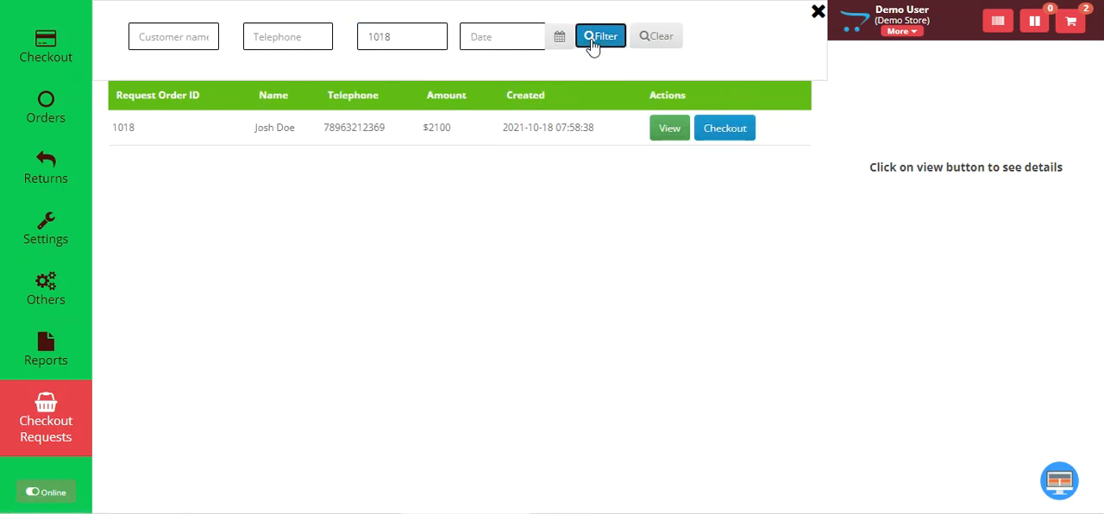
Filter the checkout requests by the date 2021-10-18 instead of the request ID, and clear the filters
double_click(405, 38)
key("BackSpace")
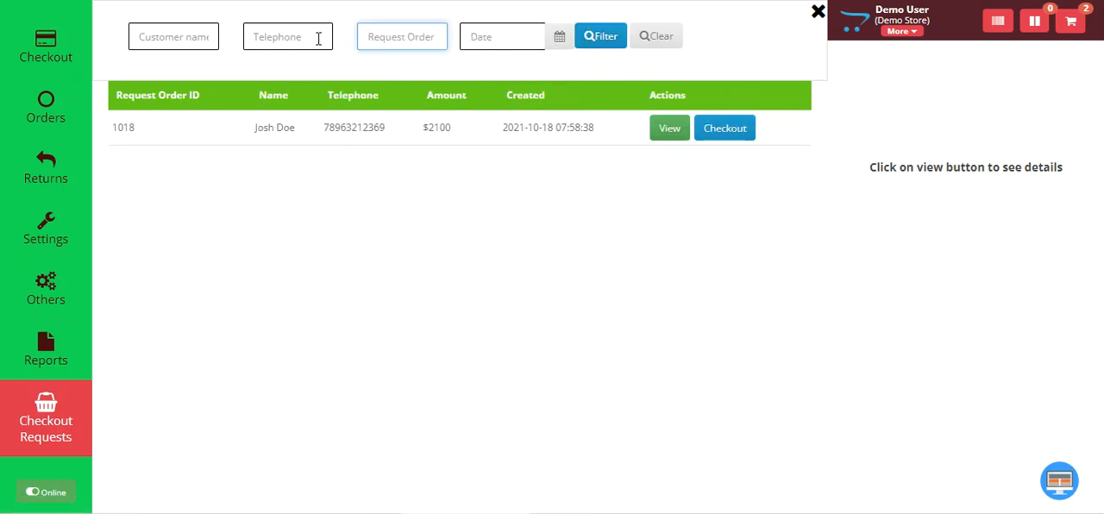
left_click(560, 37)
left_click(474, 197)
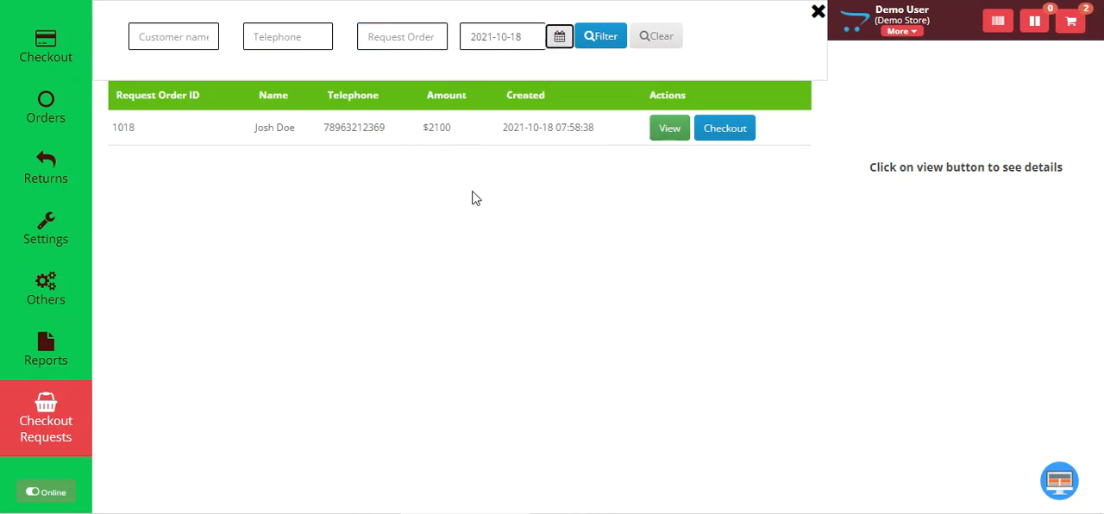
left_click(604, 37)
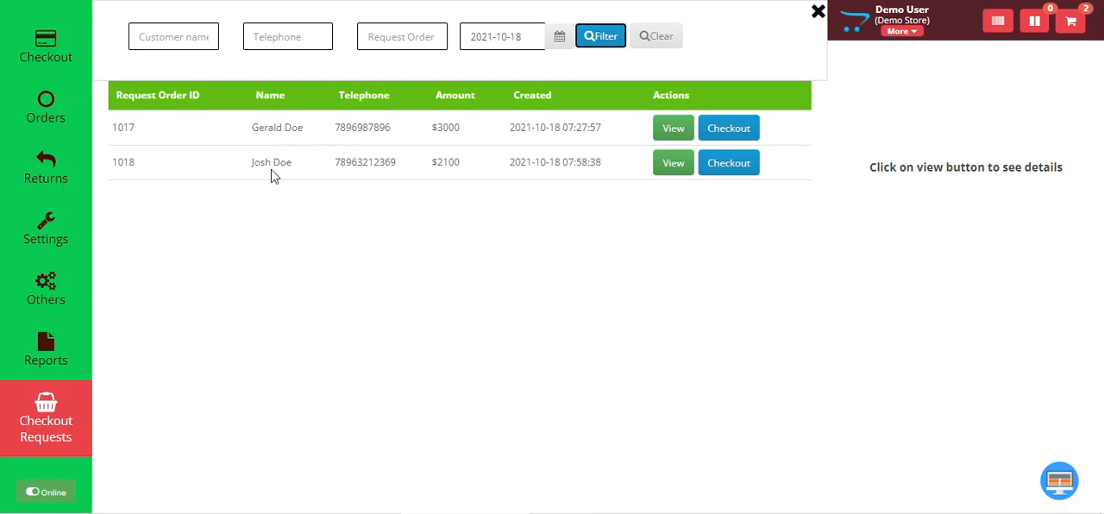
left_click(658, 42)
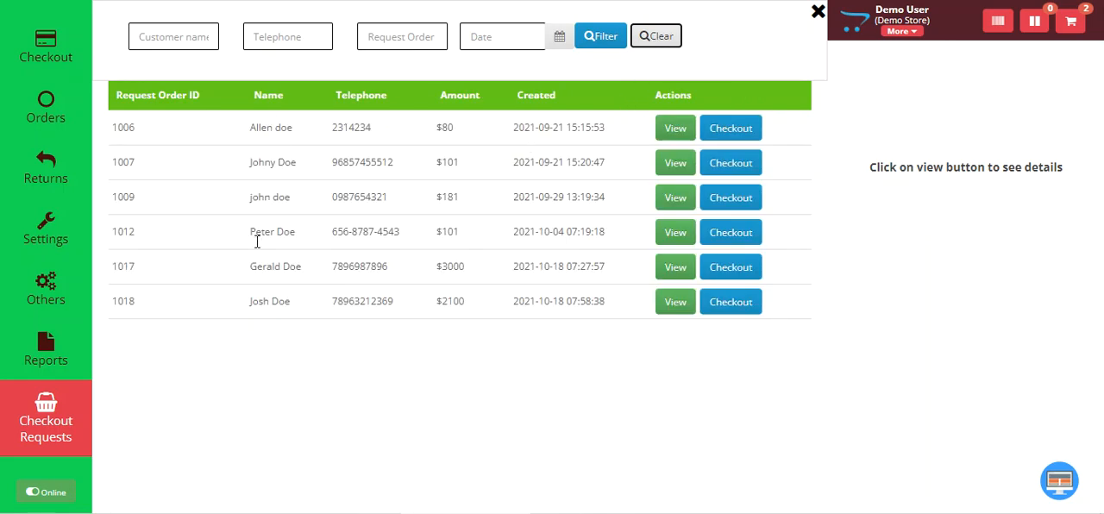
View the newest request's details and examine its total, order request ID and creation time
left_click(676, 304)
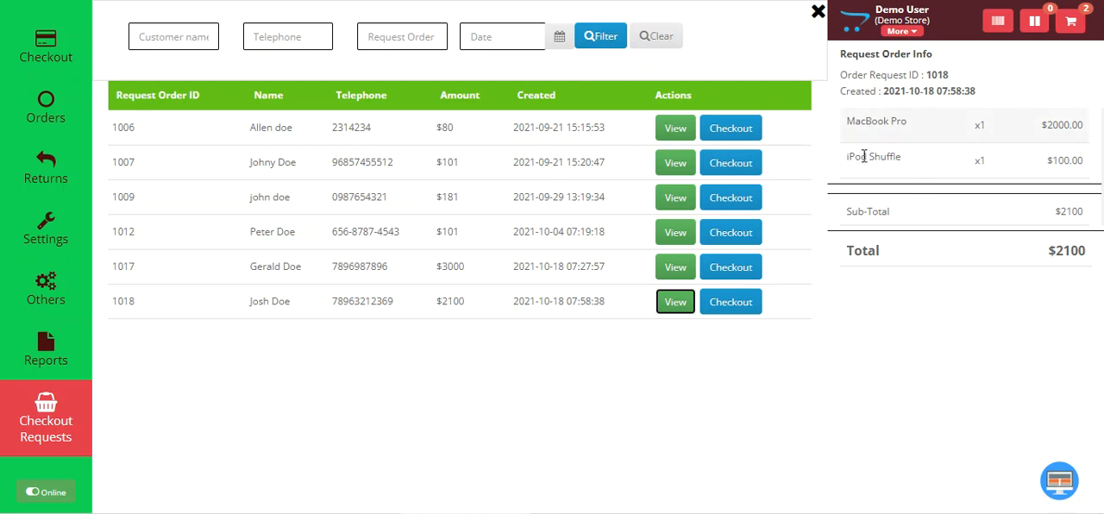
left_click_drag(1054, 251, 1090, 256)
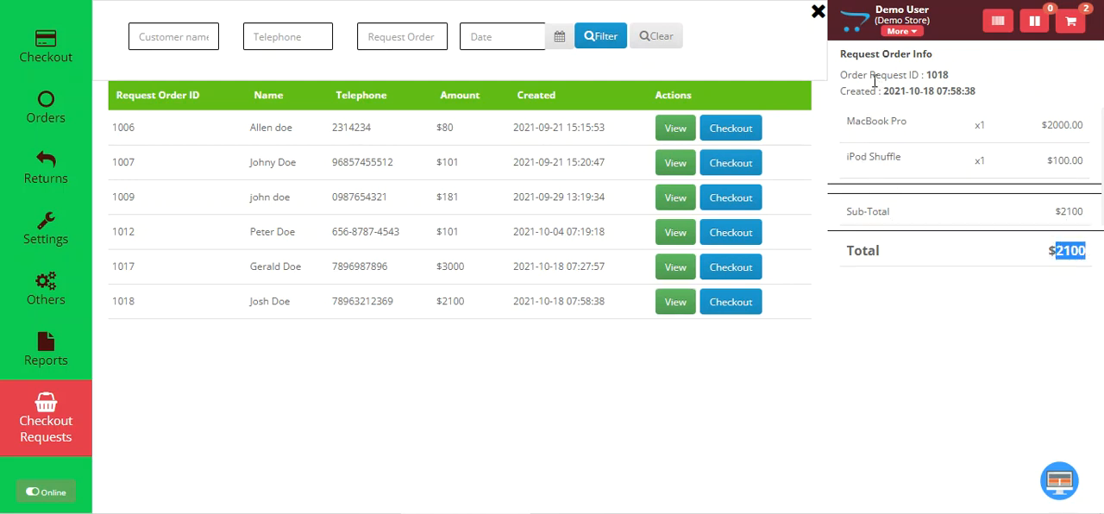
left_click_drag(848, 78, 945, 77)
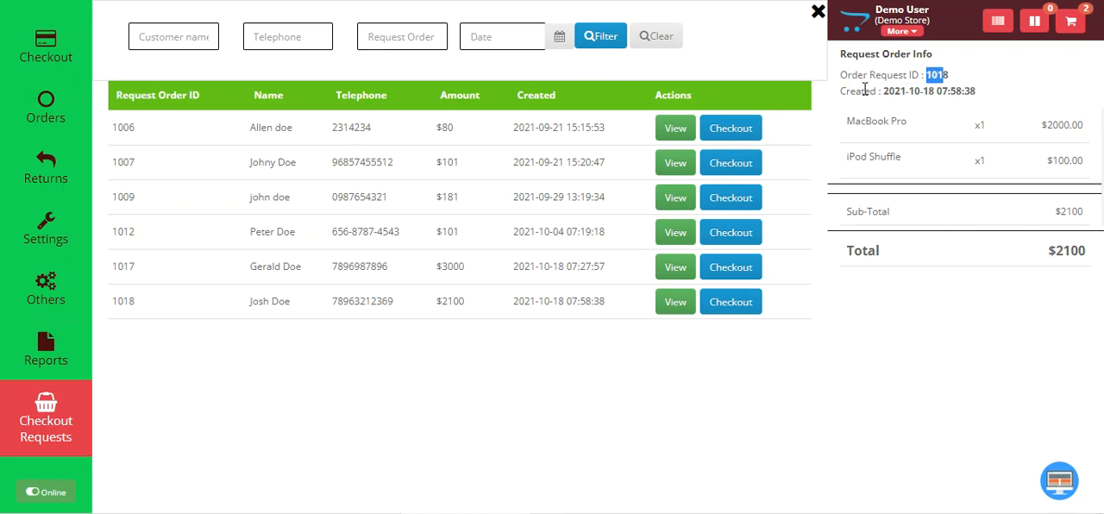
left_click_drag(864, 90, 959, 91)
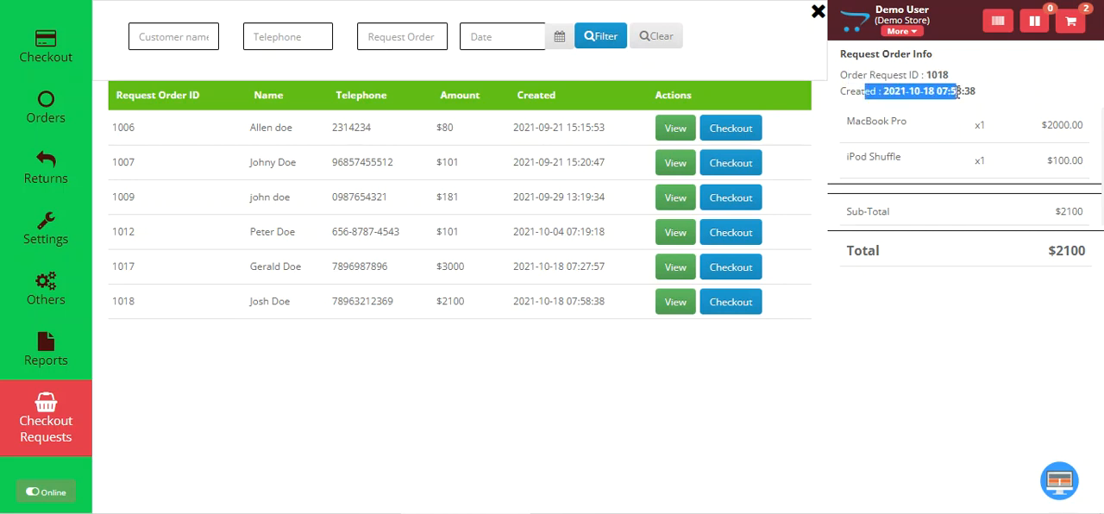
Load the newest checkout request into the cart, review its cart details and proceed to checkout
left_click(731, 309)
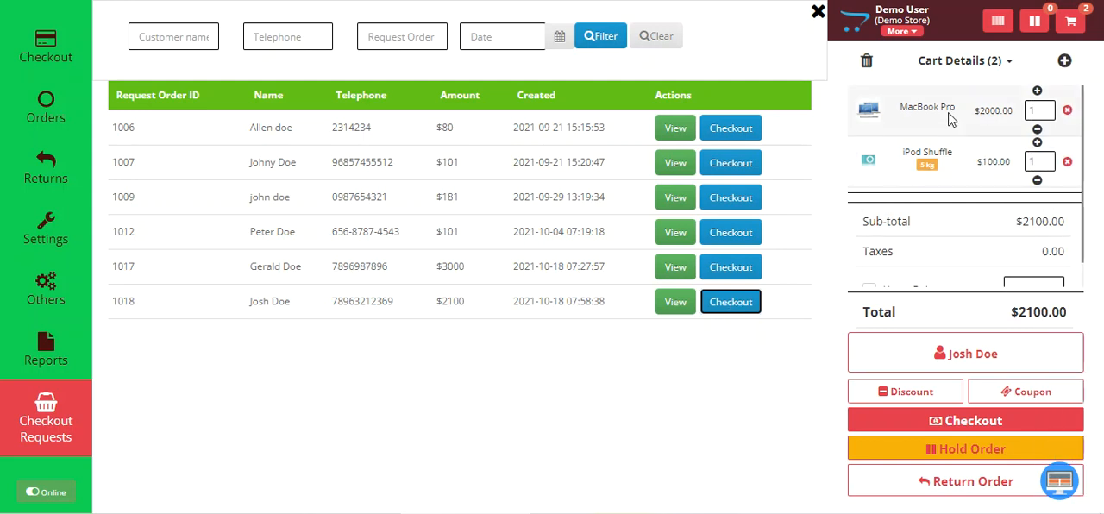
left_click_drag(1084, 190, 1085, 217)
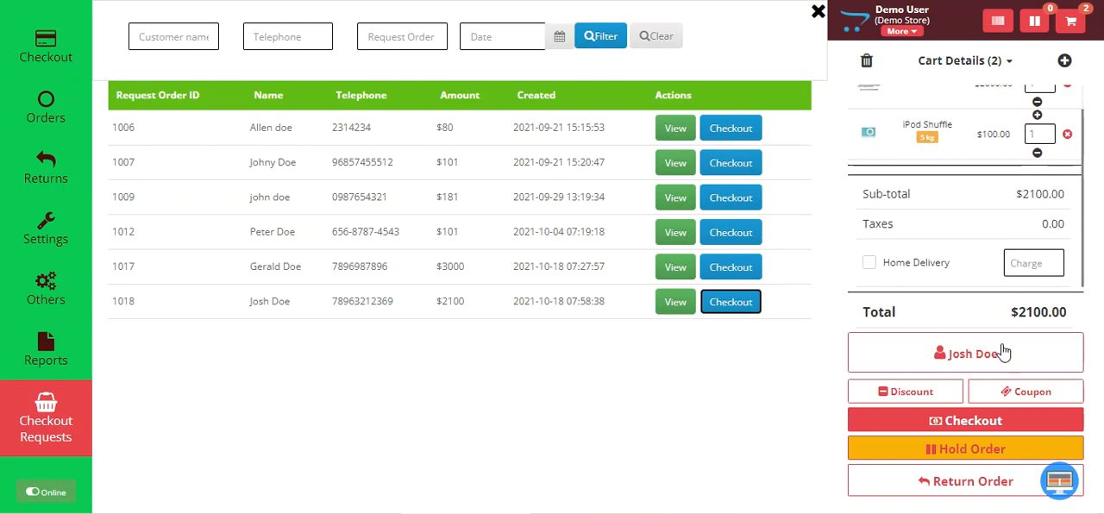
left_click(936, 423)
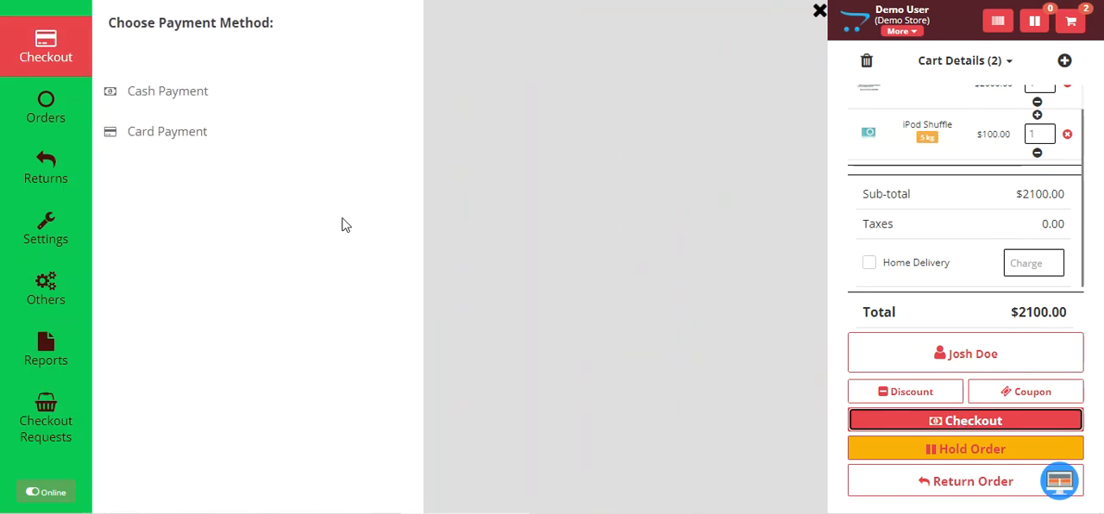
Choose Cash Payment for the order, set the amount tendered to 3000 and accept the payment
left_click(170, 109)
left_click(190, 133)
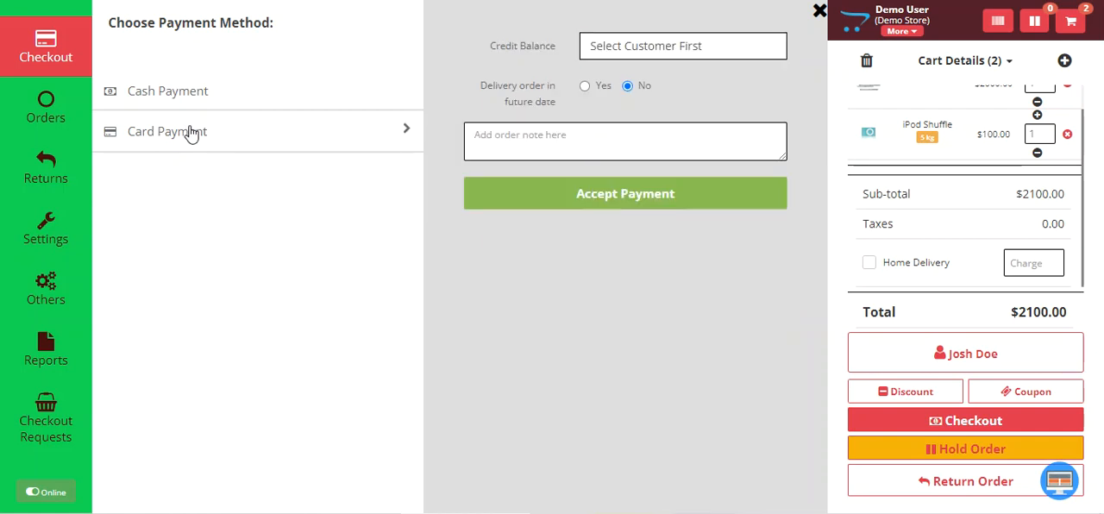
left_click(195, 99)
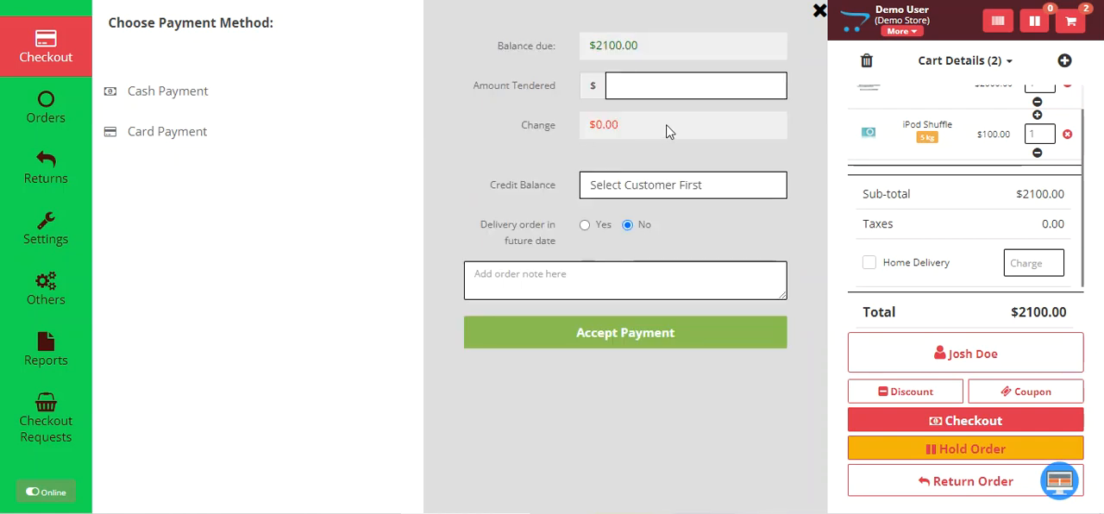
left_click(650, 85)
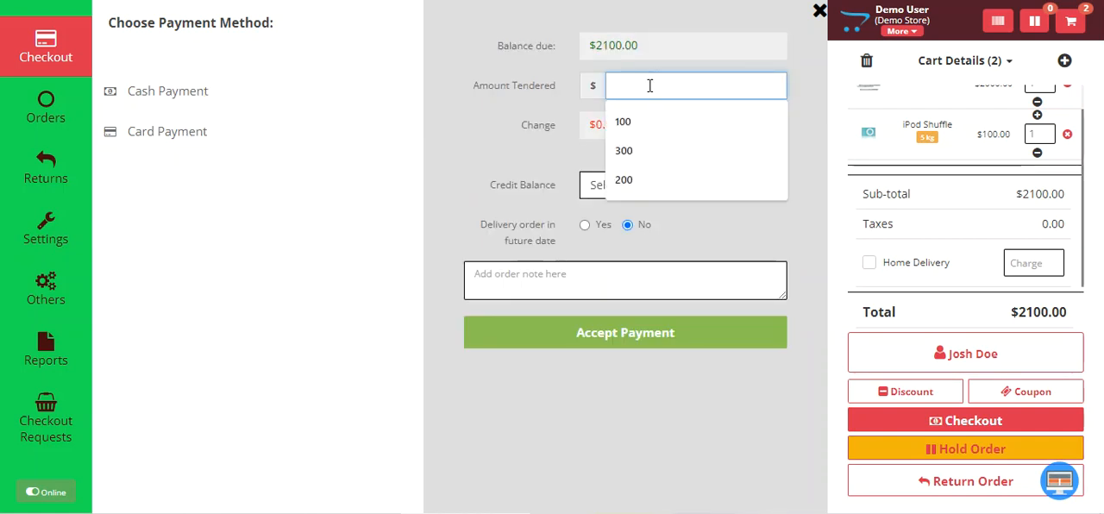
type("3000")
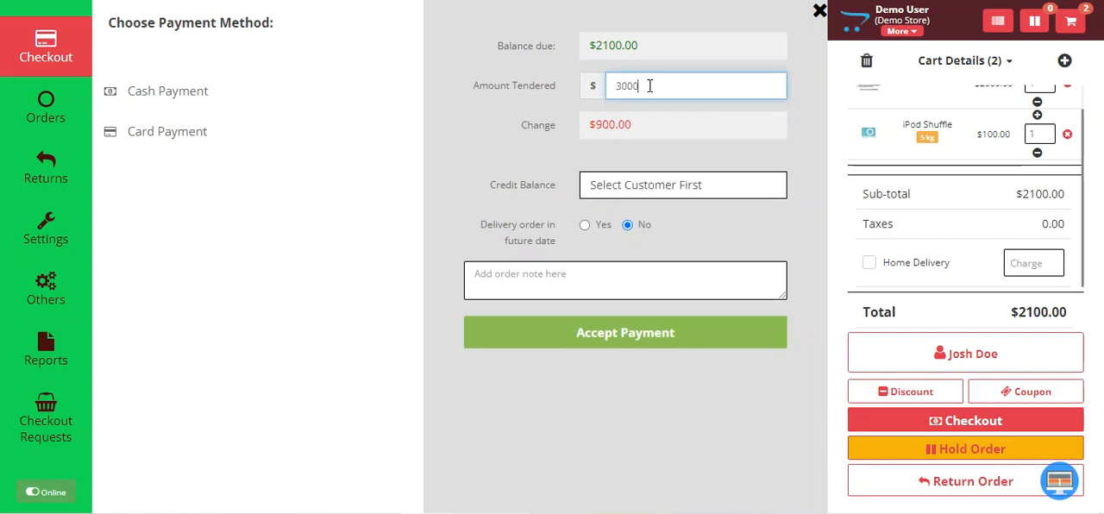
left_click(611, 343)
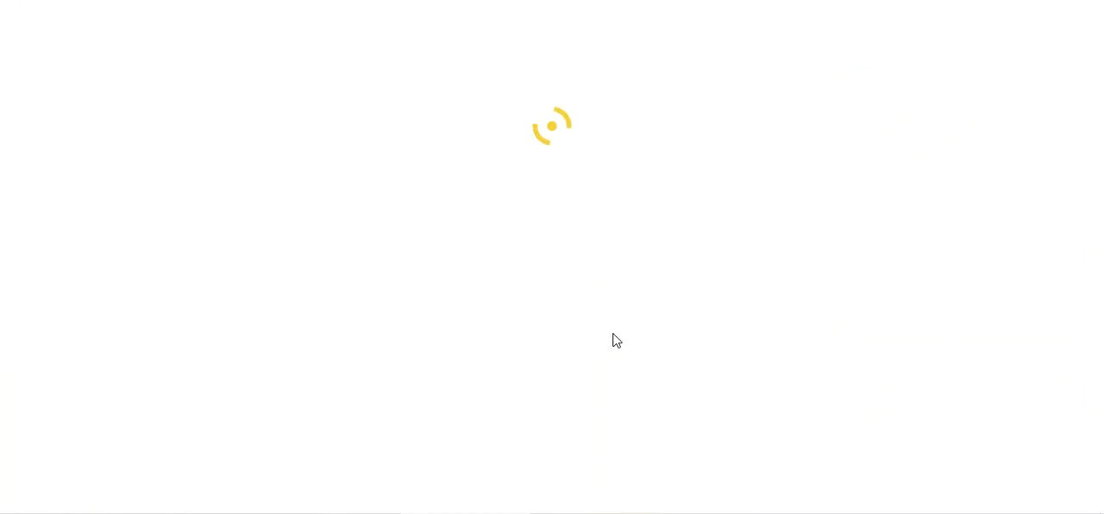
left_click(963, 189)
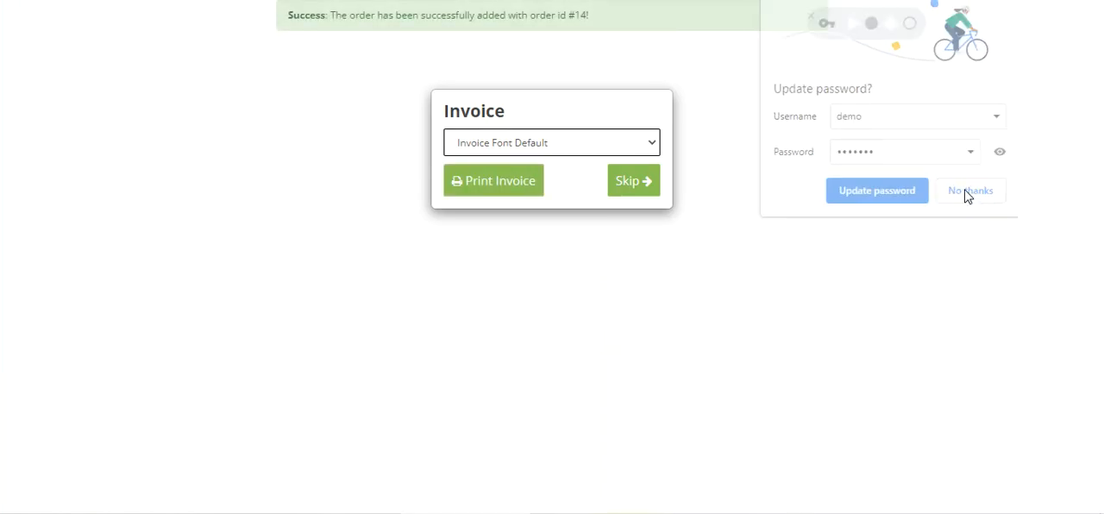
Open the order invoice's print preview, examine its customer and grand total, and cancel printing
left_click(507, 191)
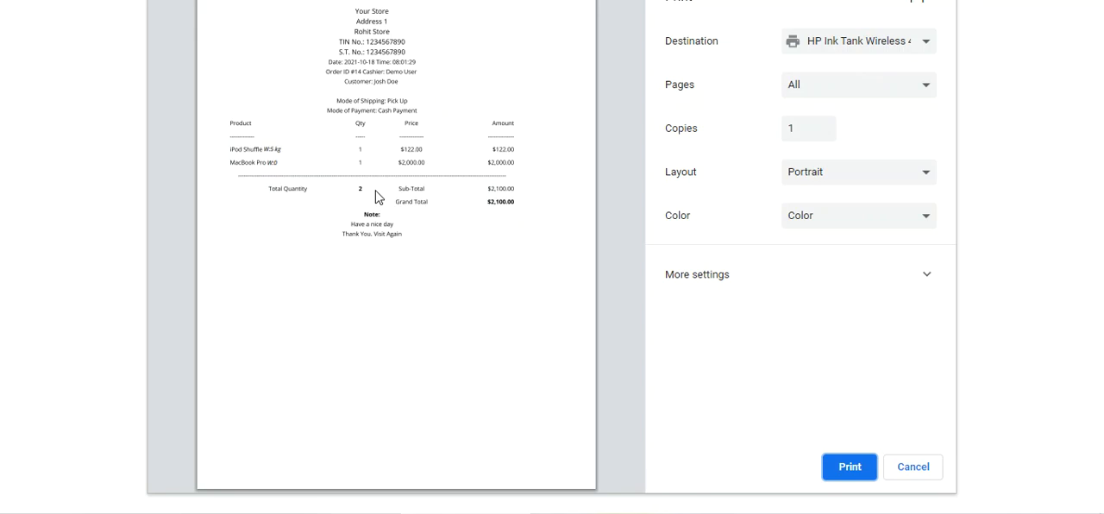
mouse_move(387, 72)
left_mouse_down()
mouse_move(415, 73)
mouse_move(383, 83)
left_mouse_up()
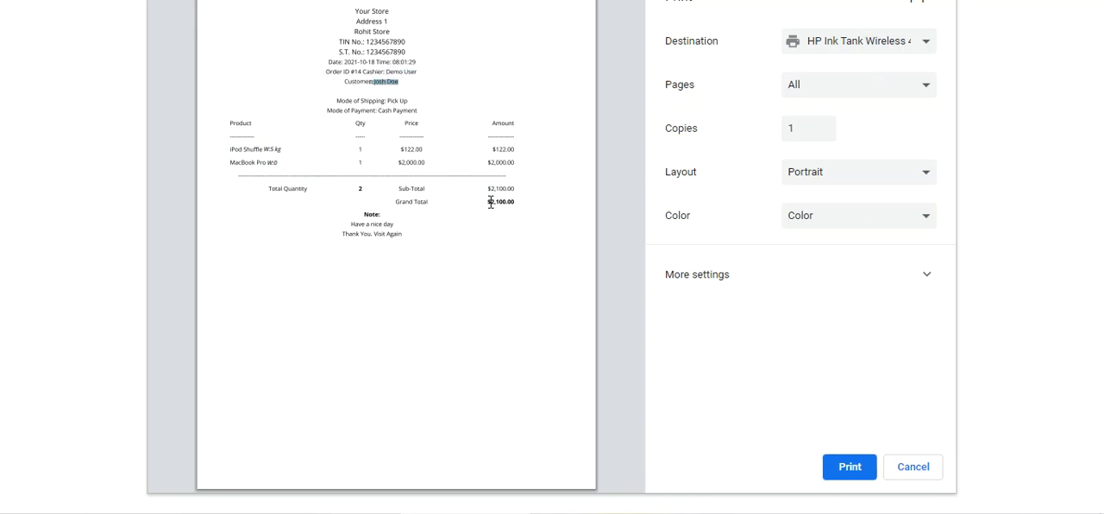
left_click(915, 471)
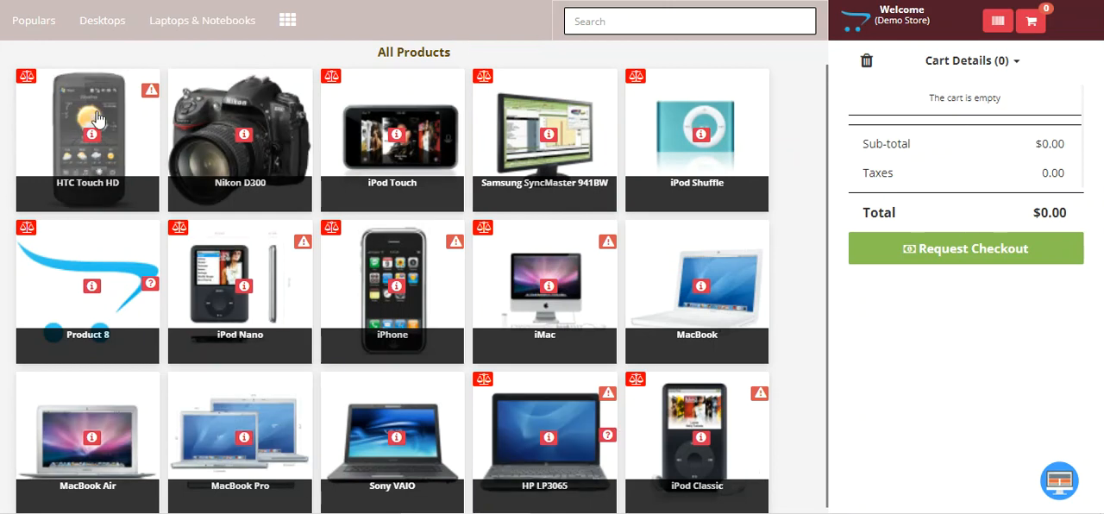
Add one Samsung SyncMaster 941BW to the cart in the customer POS menu
left_click(549, 133)
left_click(735, 134)
left_click(599, 139)
left_click(601, 139)
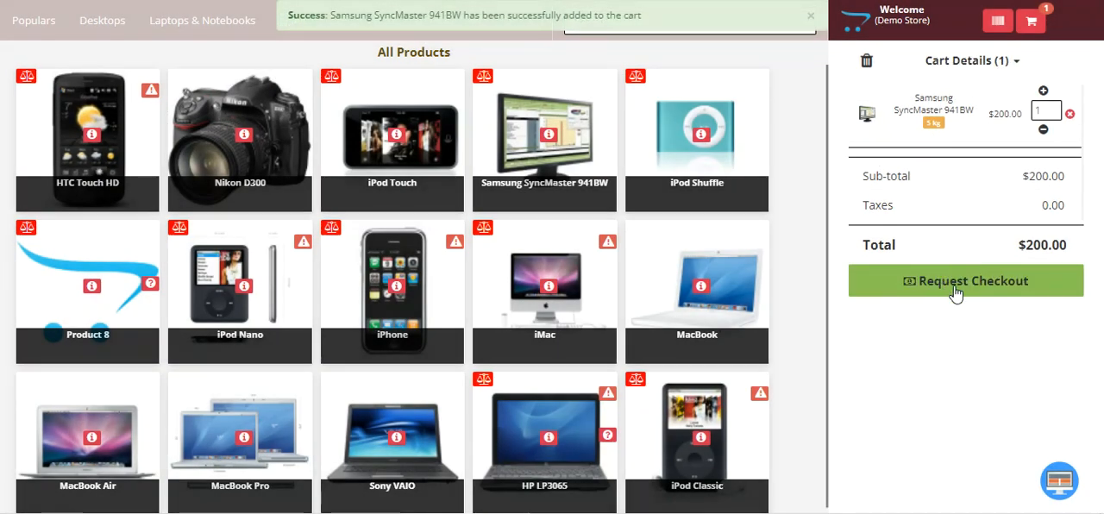
Request checkout for the cart, look over the customer information form and close it without filling it in
left_click(967, 288)
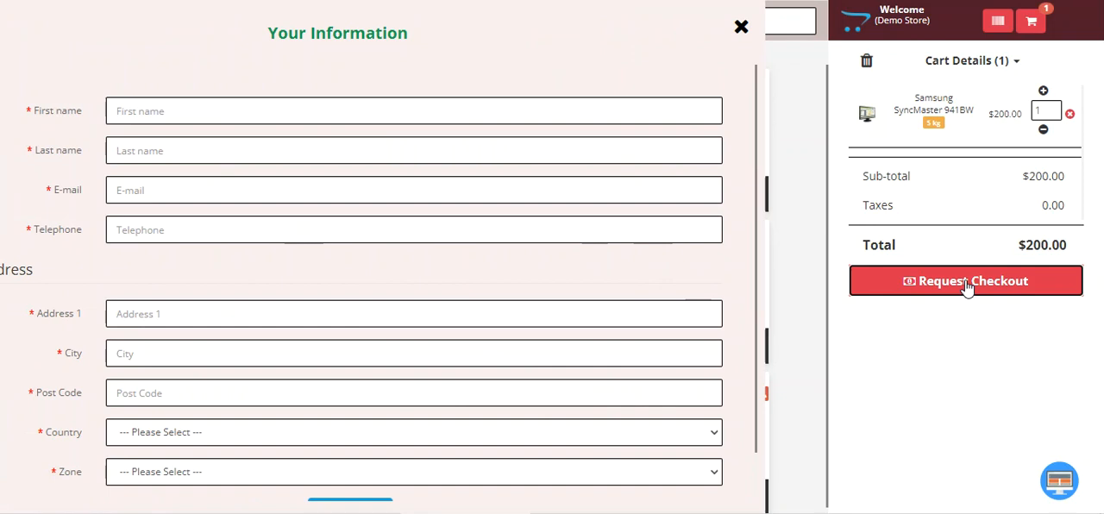
scroll(642, 293, "down", 1)
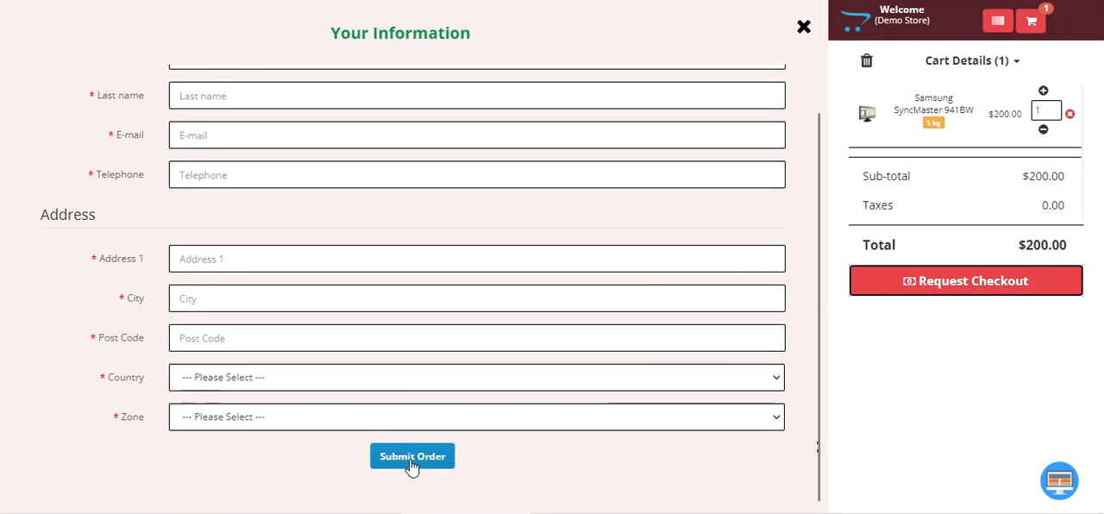
left_click(802, 26)
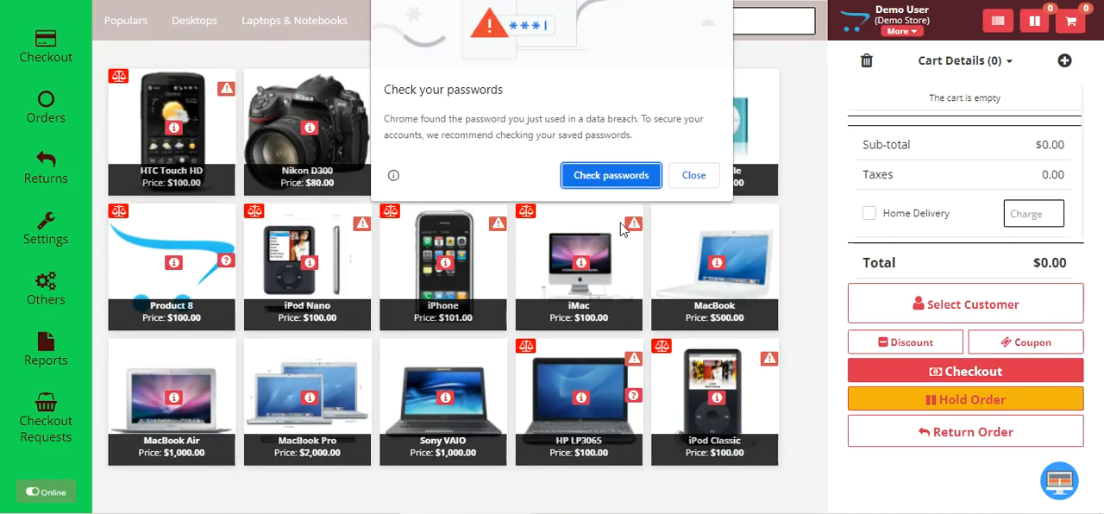
Dismiss the browser's password prompts in the staff POS and show the checkout requests list
left_click(693, 175)
left_click(50, 435)
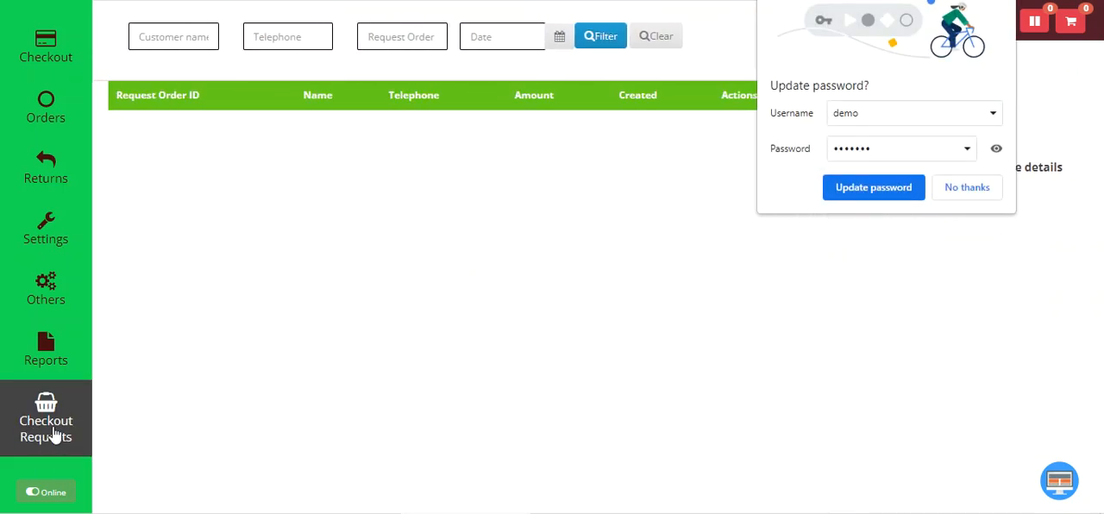
left_click(404, 37)
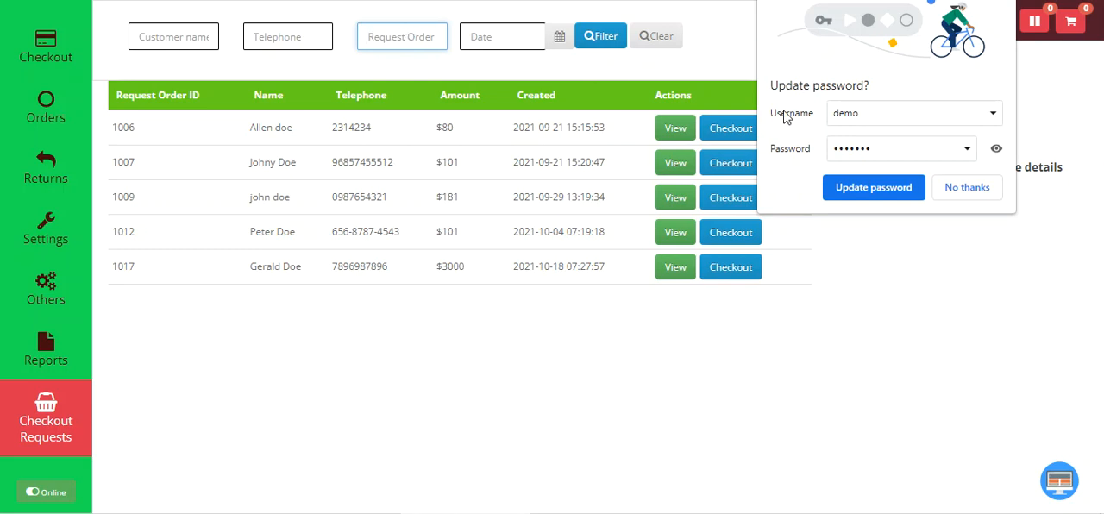
left_click(964, 192)
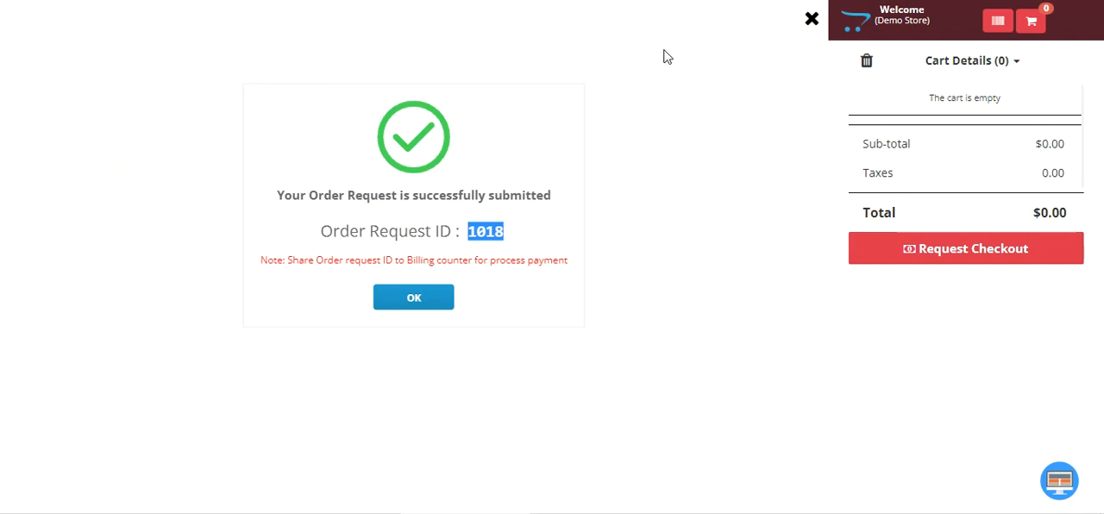
Close the submitted order request confirmation and add one iPod Shuffle to the empty cart
left_click(810, 23)
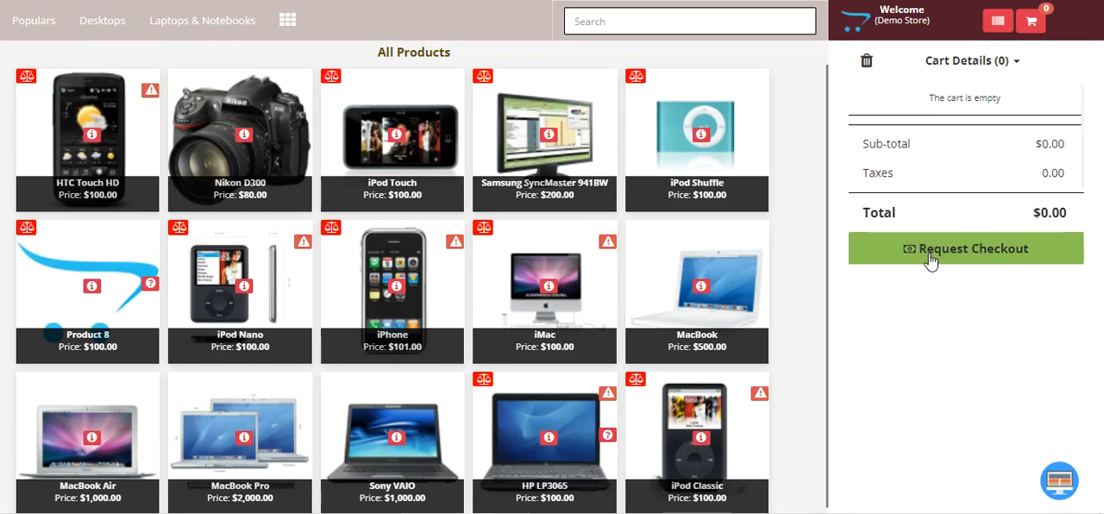
left_click(677, 108)
left_click(679, 165)
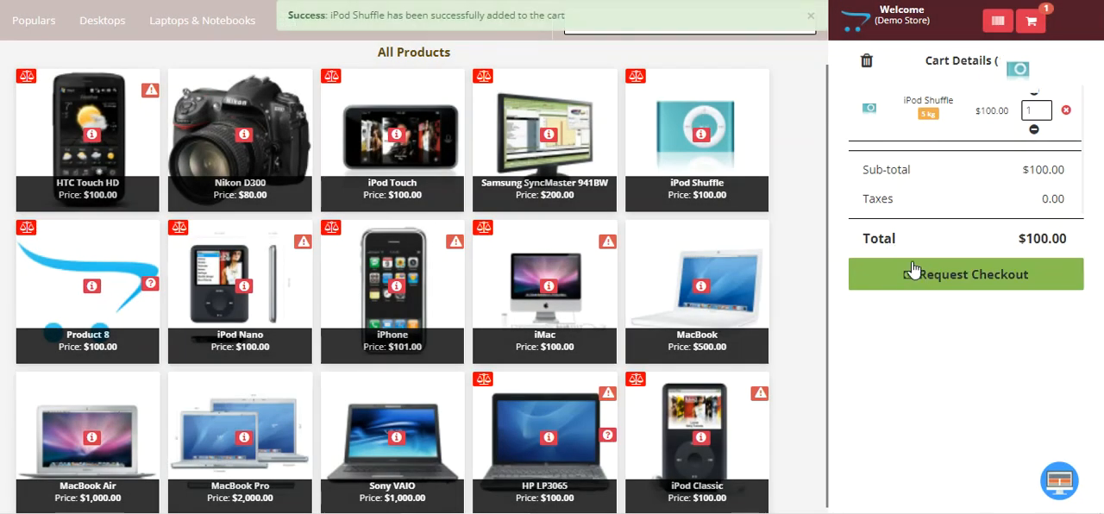
Request checkout for the iPod Shuffle and examine which personal and address fields the form asks for
left_click(939, 279)
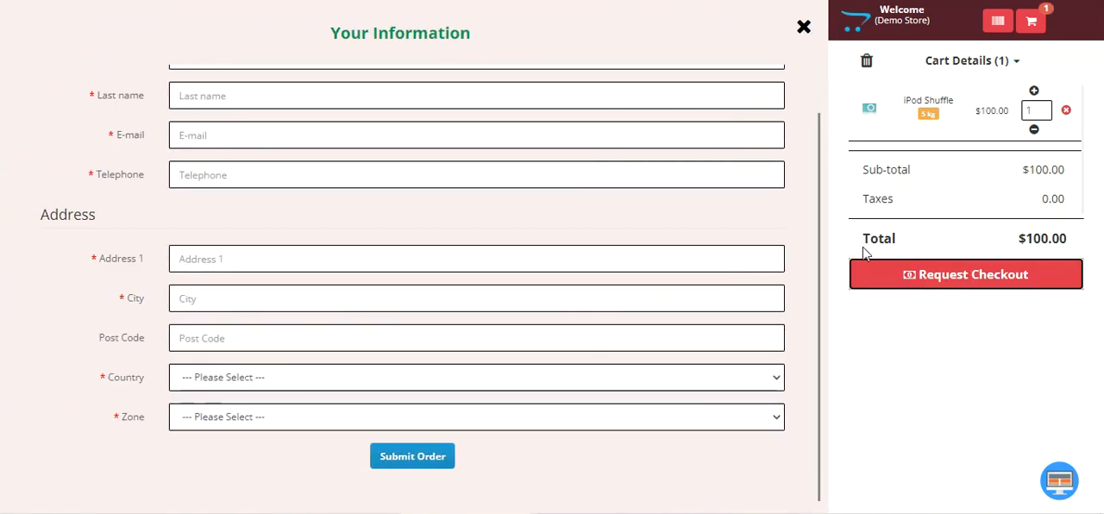
scroll(300, 198, "up", 1)
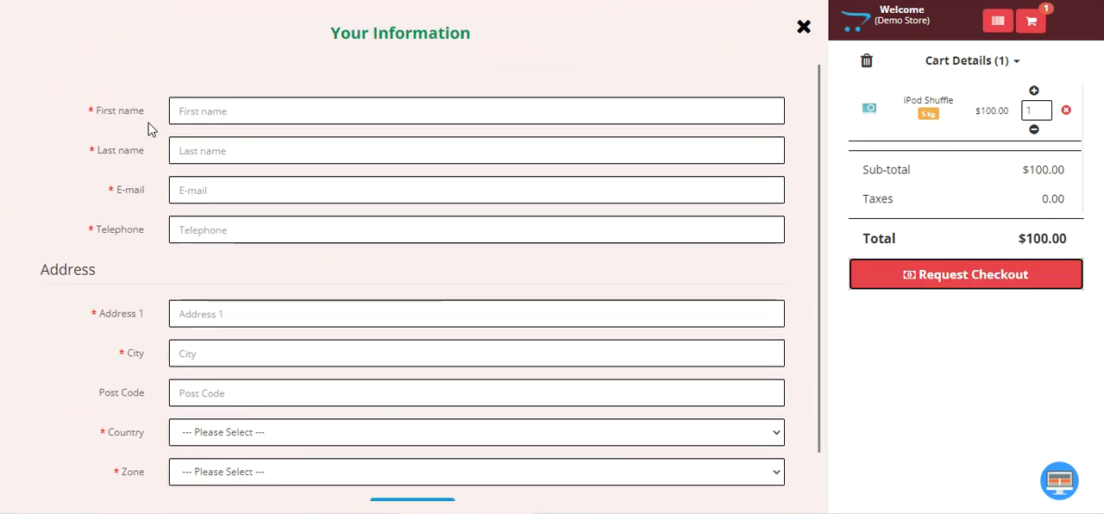
scroll(138, 229, "down", 1)
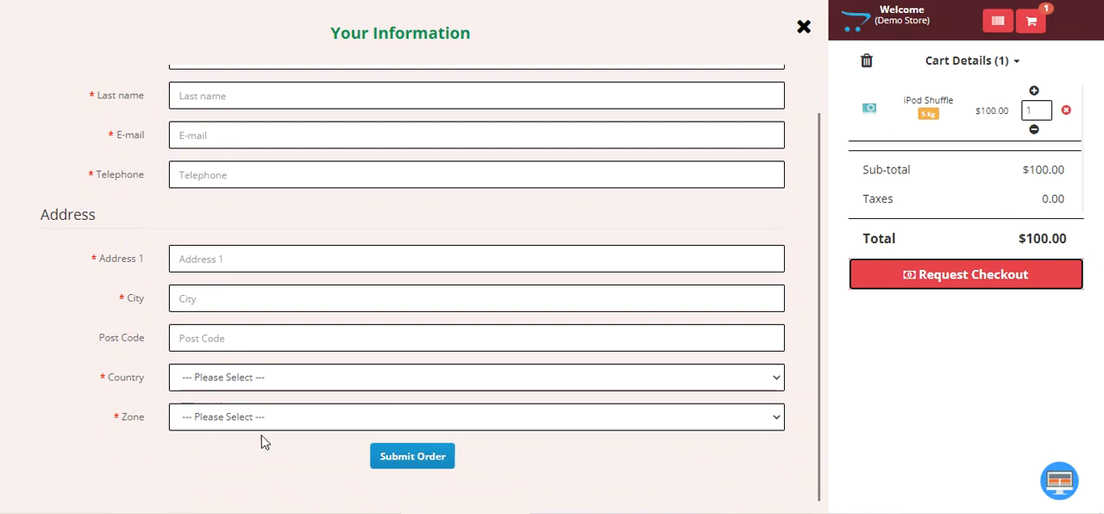
scroll(293, 387, "up", 1)
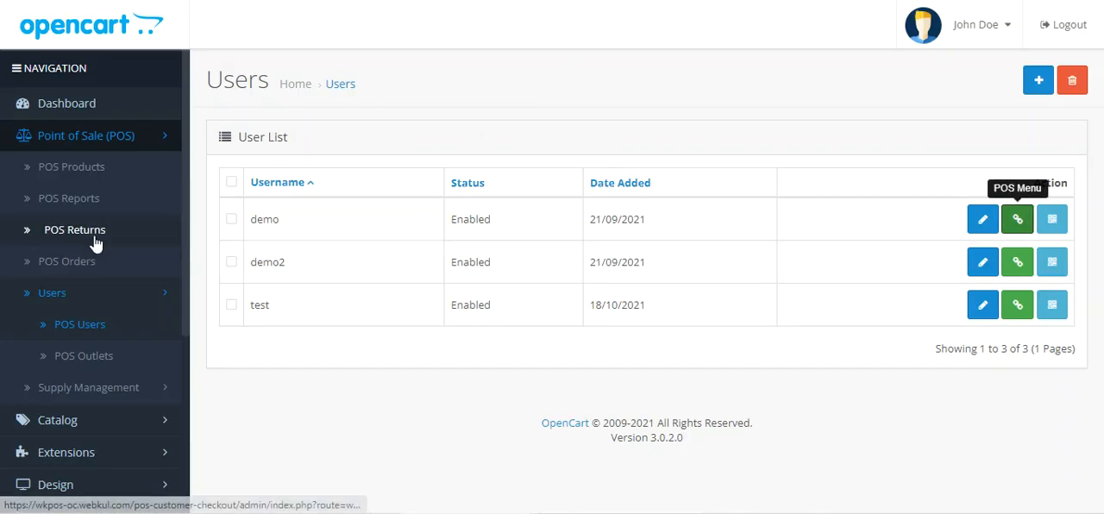
Switch to the OpenCart admin and filter the Extensions list to the Modules type
scroll(117, 294, "down", 2)
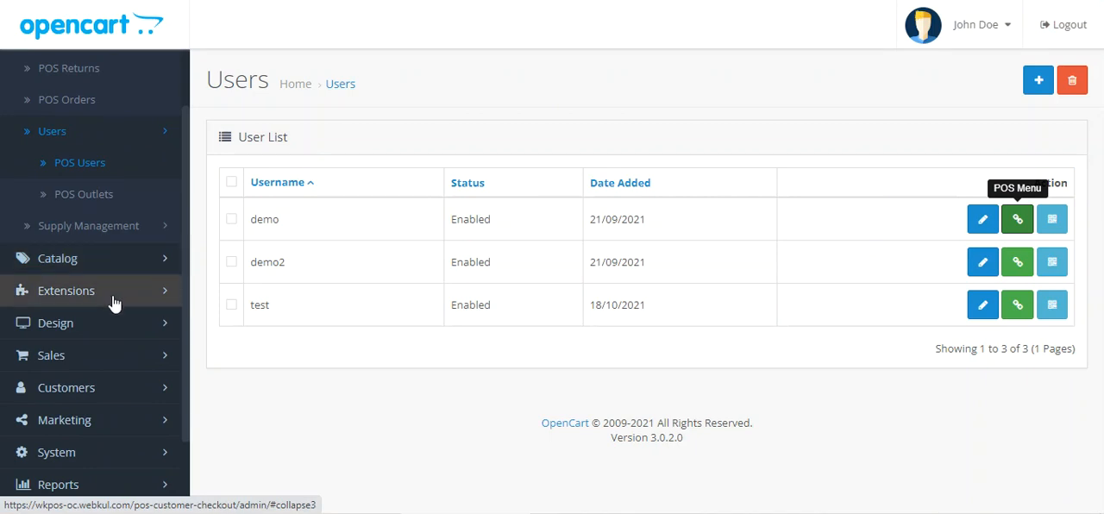
left_click(78, 293)
scroll(103, 330, "down", 1)
left_click(52, 309)
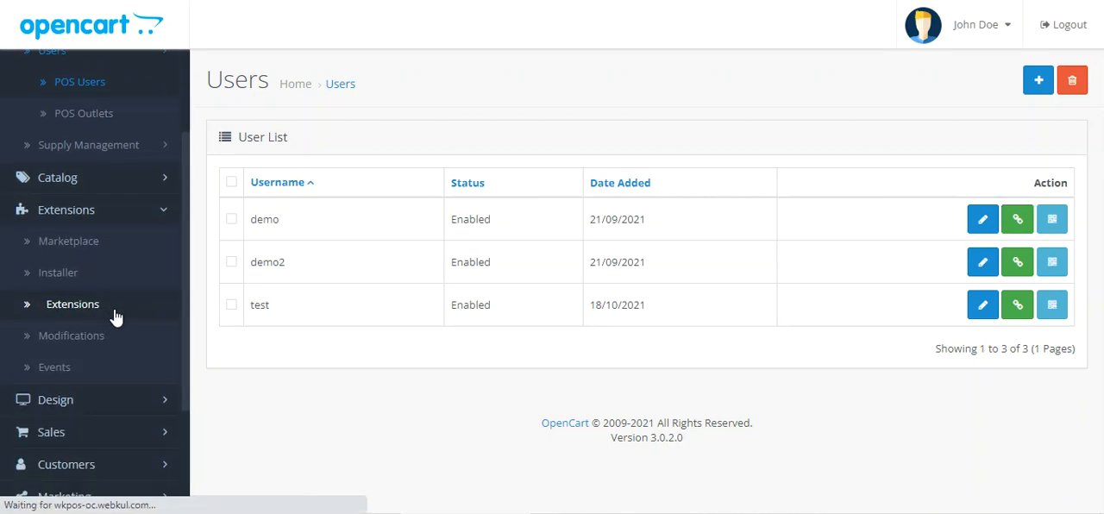
left_click(295, 244)
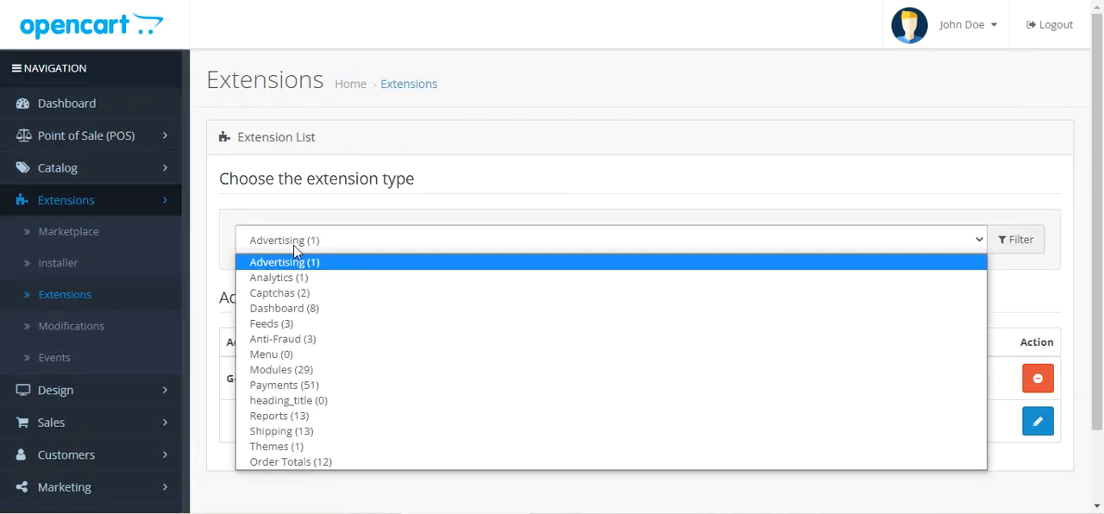
left_click(287, 367)
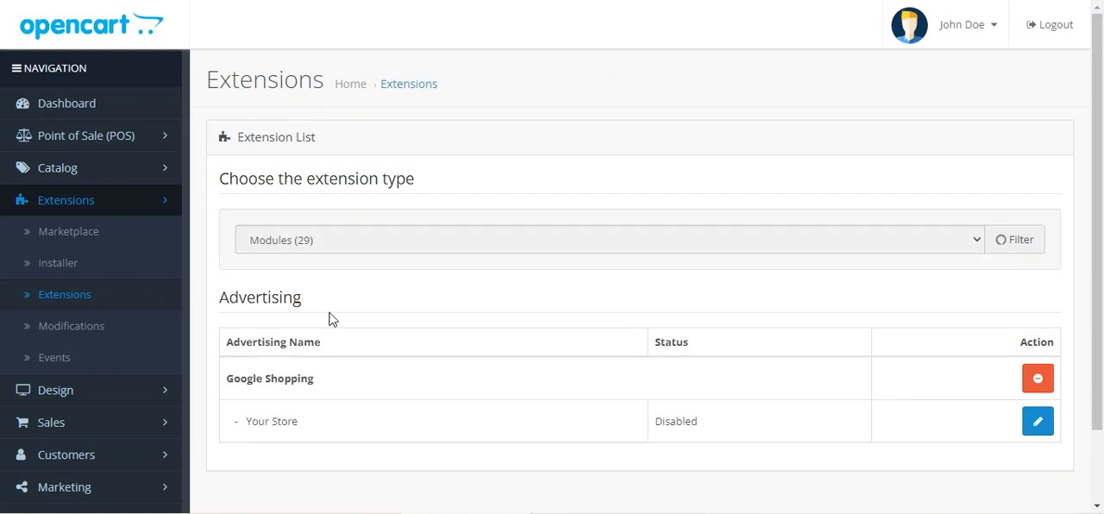
Find the POS Customer Checkout Addon among the modules and open it for editing
left_click_drag(1098, 95, 1095, 401)
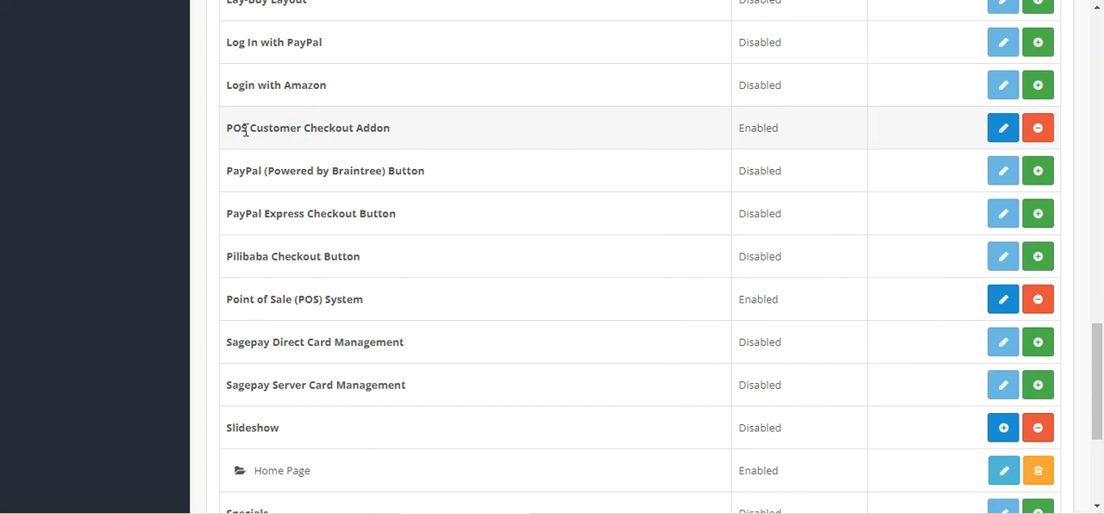
left_click_drag(245, 129, 370, 129)
left_click(1003, 129)
View the Status options of the POS Customer Checkout Addon and keep Enabled
scroll(431, 214, "down", 3)
scroll(384, 183, "up", 3)
left_click(437, 198)
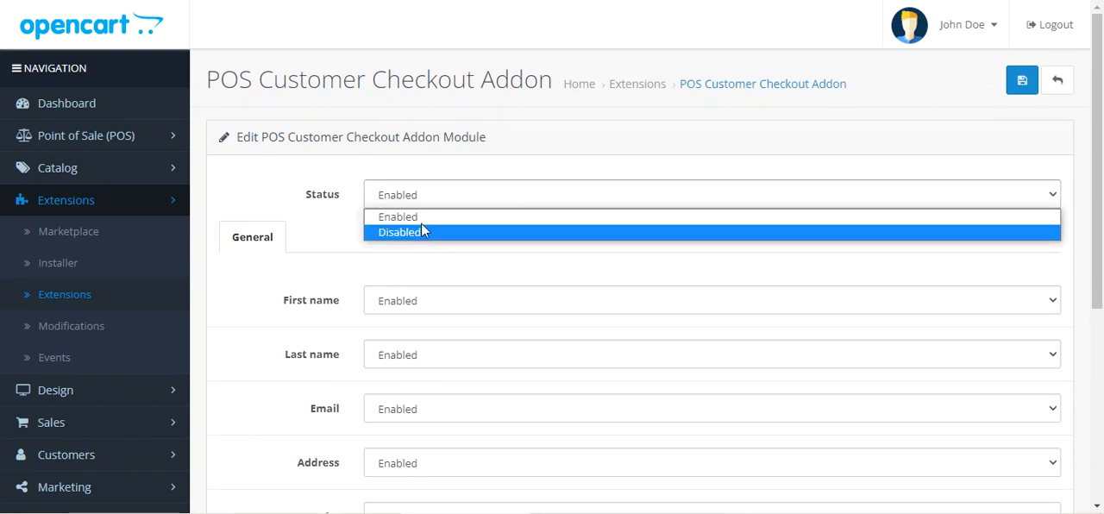
left_click(317, 200)
Examine the addon's General settings for the customer fields, from First name through Postcode, Country and Zone
scroll(397, 250, "down", 2)
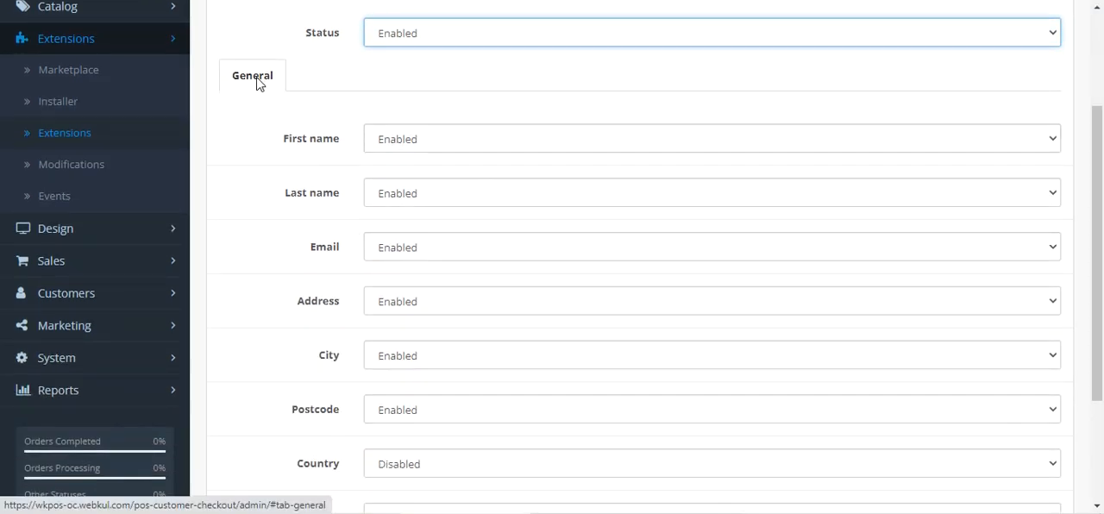
scroll(380, 200, "down", 1)
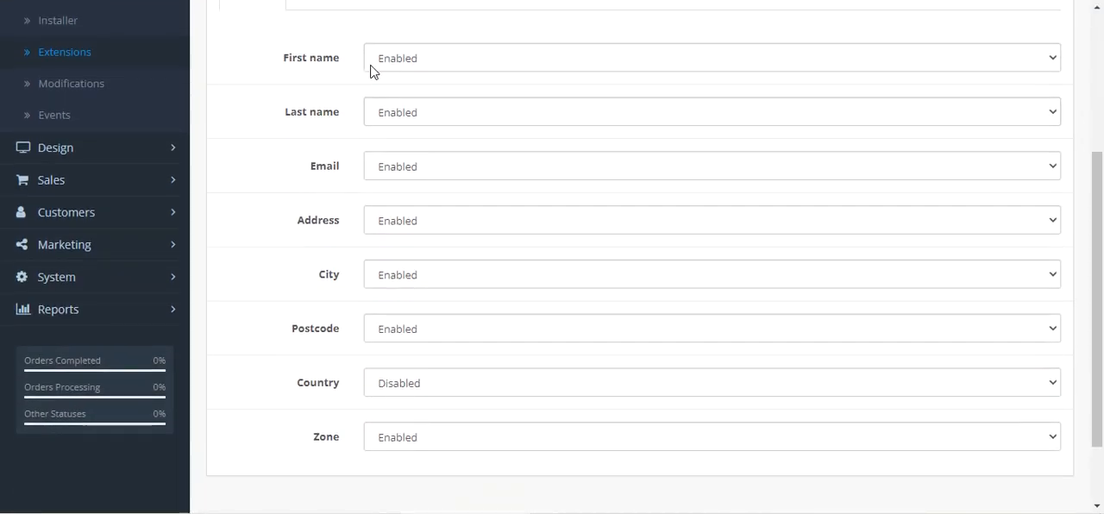
left_click_drag(291, 73, 330, 66)
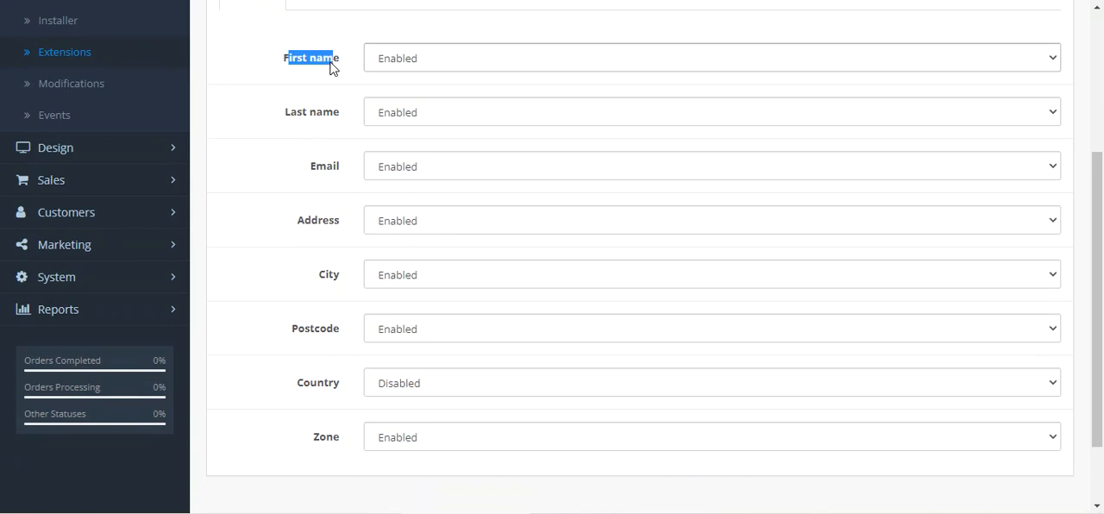
left_click(707, 37)
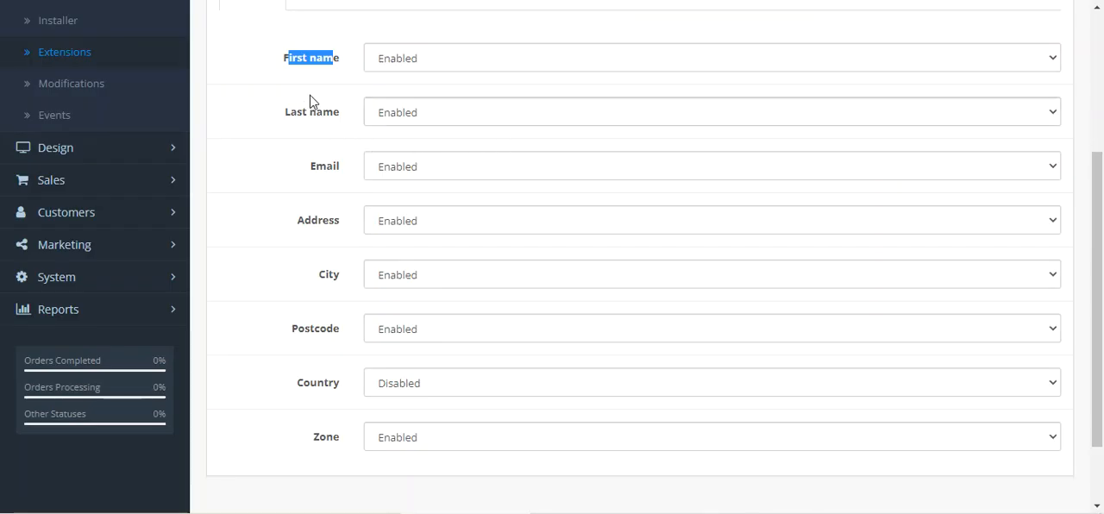
scroll(354, 224, "down", 1)
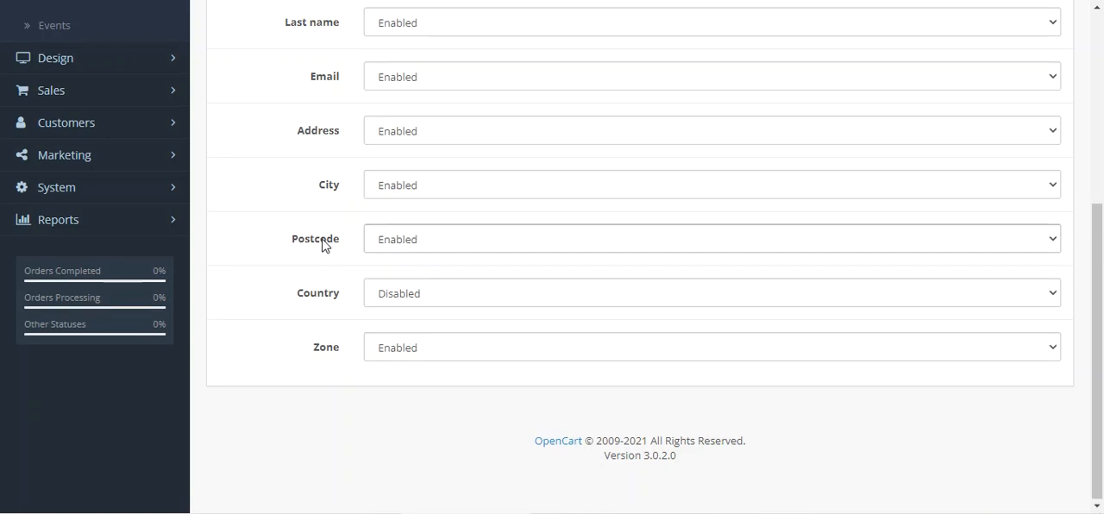
scroll(321, 245, "up", 2)
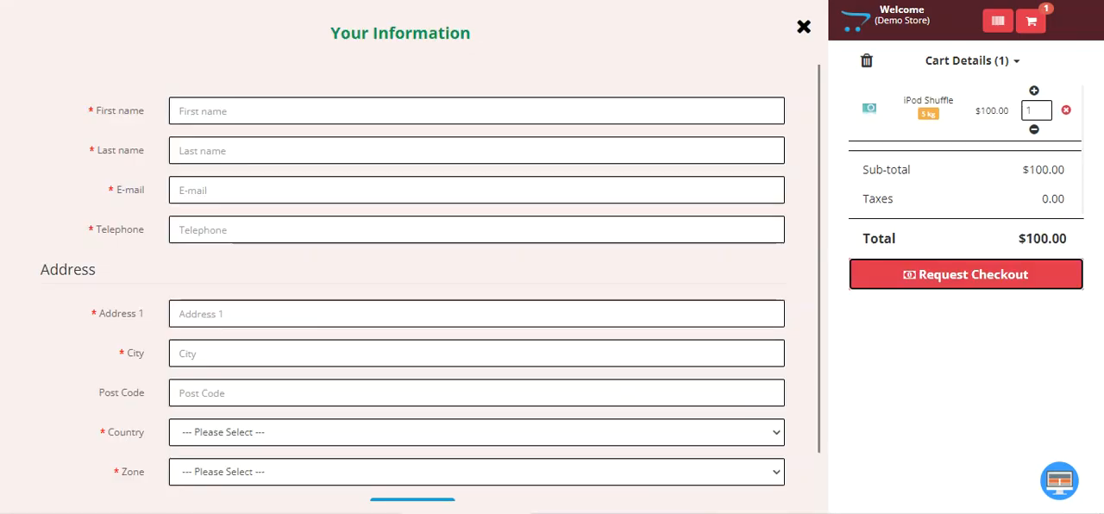
scroll(377, 312, "down", 1)
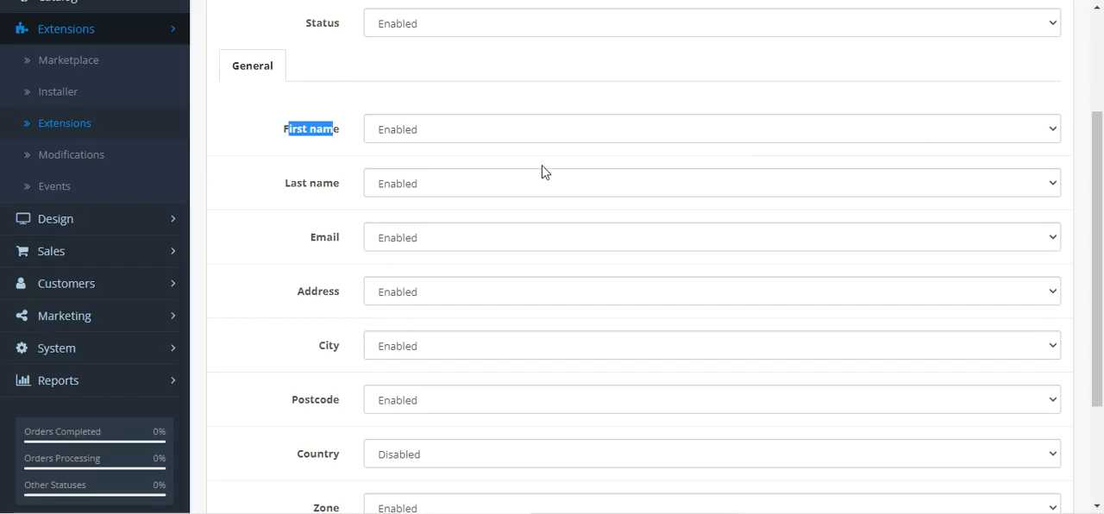
Return to the customer POS menu, compare the Your Information form's mandatory fields with those settings and close the form
scroll(305, 281, "down", 1)
scroll(311, 155, "up", 1)
left_click(302, 170)
scroll(326, 379, "down", 2)
scroll(330, 366, "up", 3)
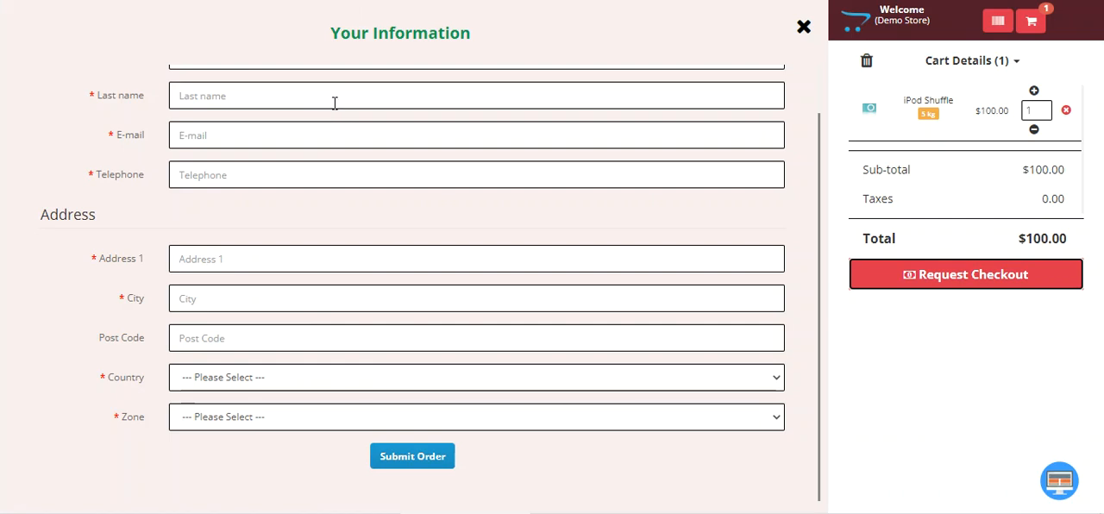
left_click_drag(341, 35, 459, 36)
scroll(497, 320, "up", 1)
scroll(494, 316, "down", 1)
left_click(803, 27)
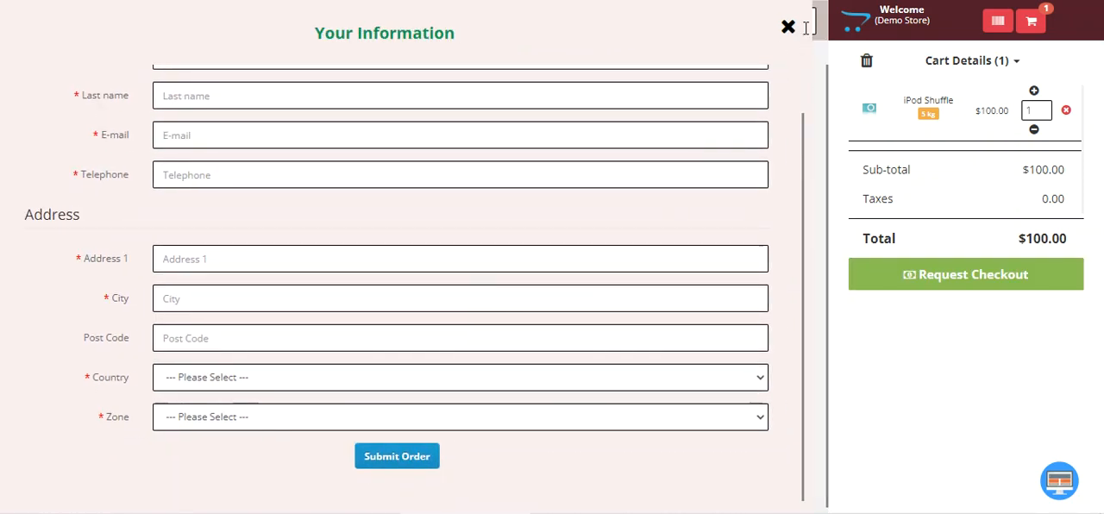